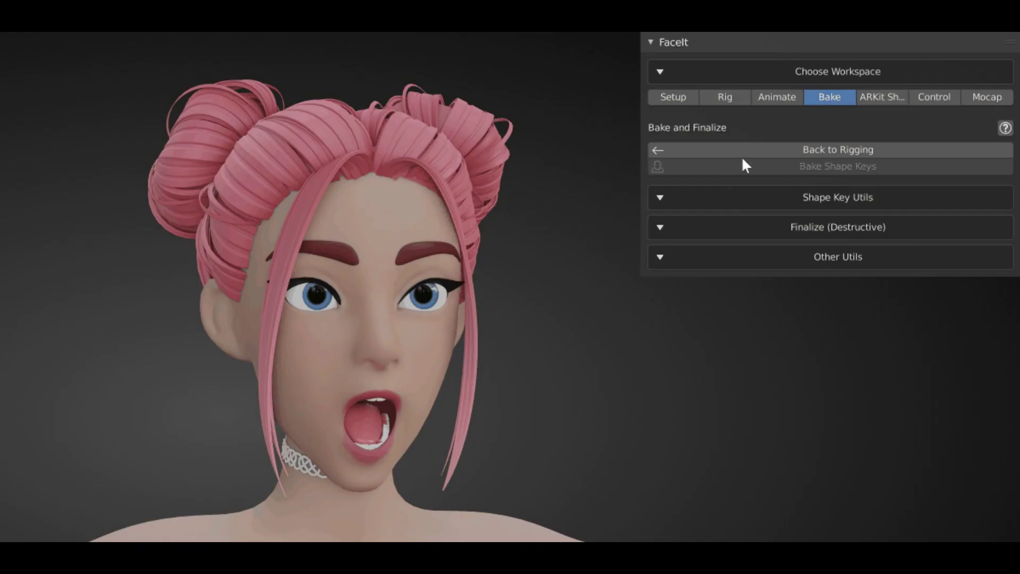
# - Send the pink-haired character's rig back to landmarks, keeping expressions and corrective shape keys
pyautogui.click(742, 156)
pyautogui.click(773, 99)
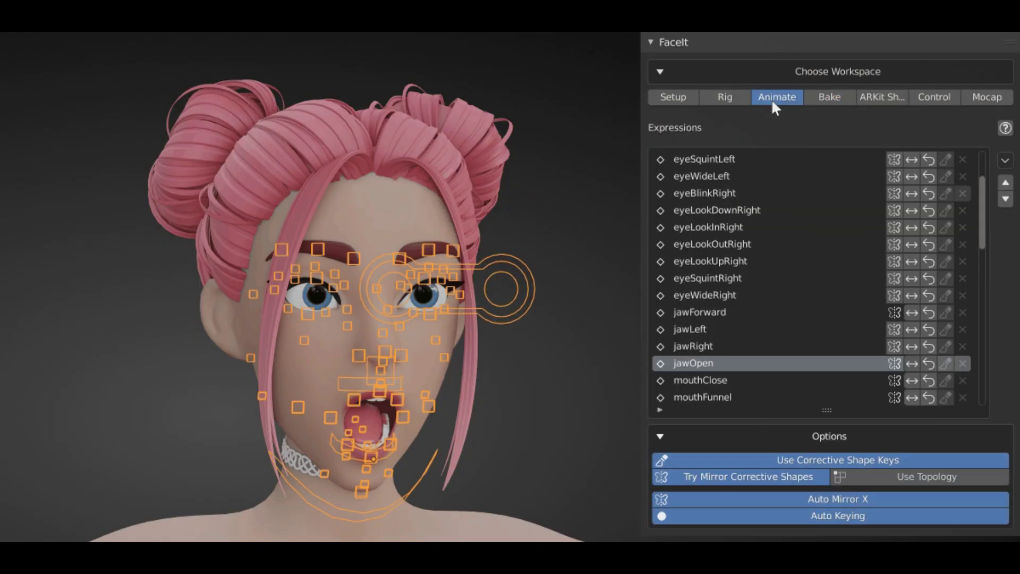
pyautogui.click(734, 98)
pyautogui.click(749, 146)
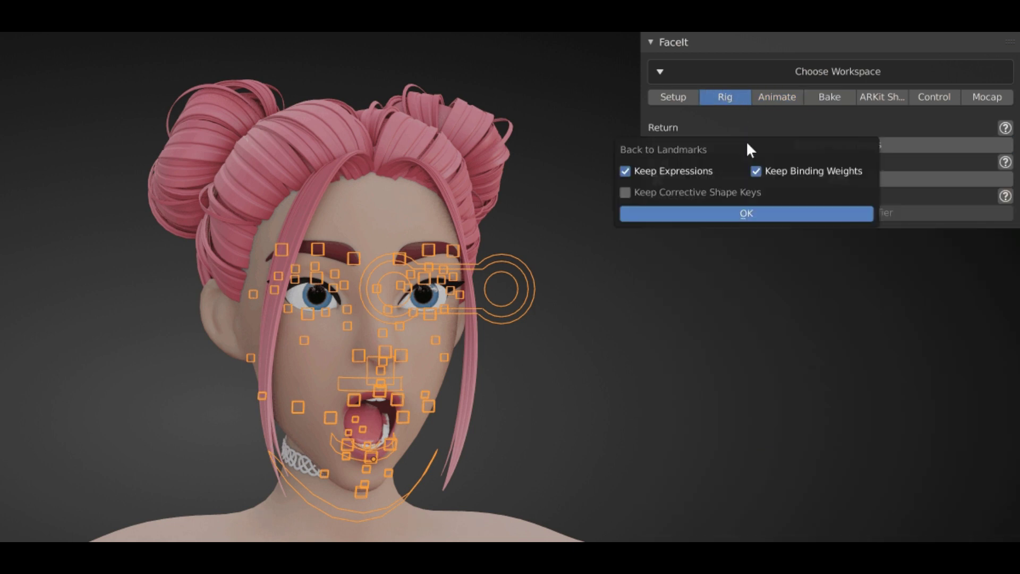
pyautogui.click(728, 191)
pyautogui.click(730, 214)
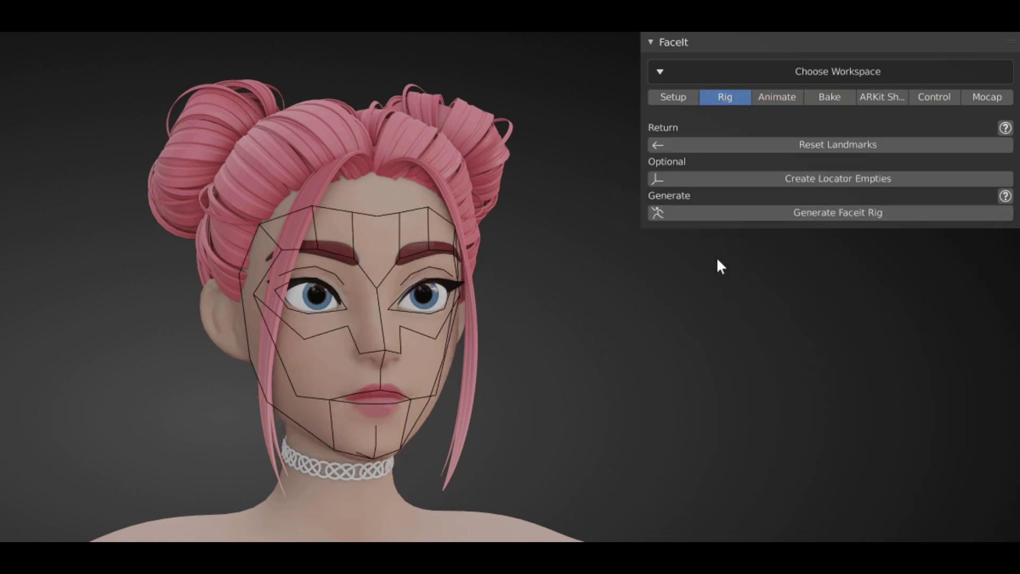
# - Edit the landmark points, then regenerate the face rig with the existing corrective shape keys
pyautogui.click(412, 334)
pyautogui.press('Tab')
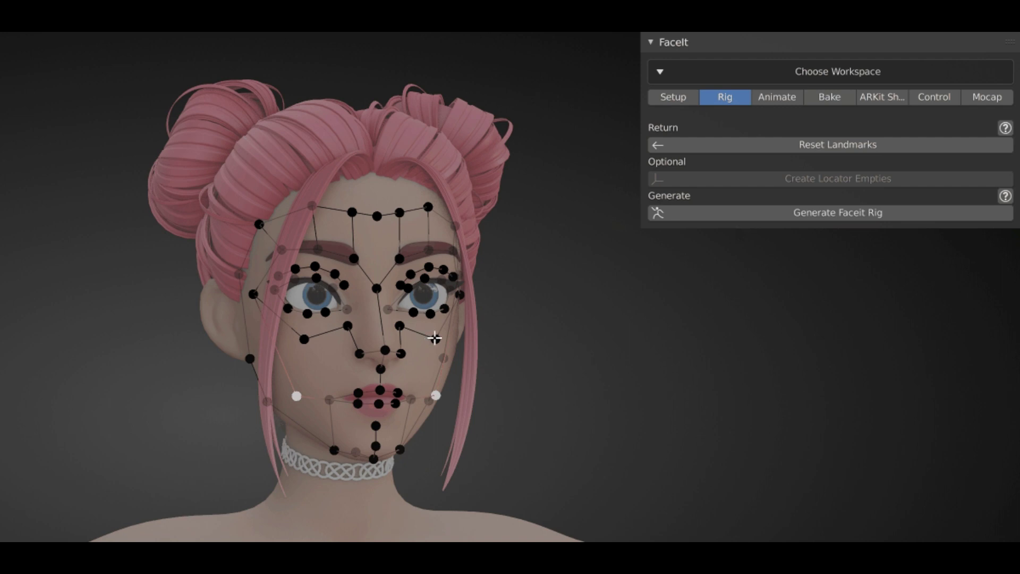
pyautogui.click(804, 213)
pyautogui.click(781, 256)
pyautogui.click(780, 279)
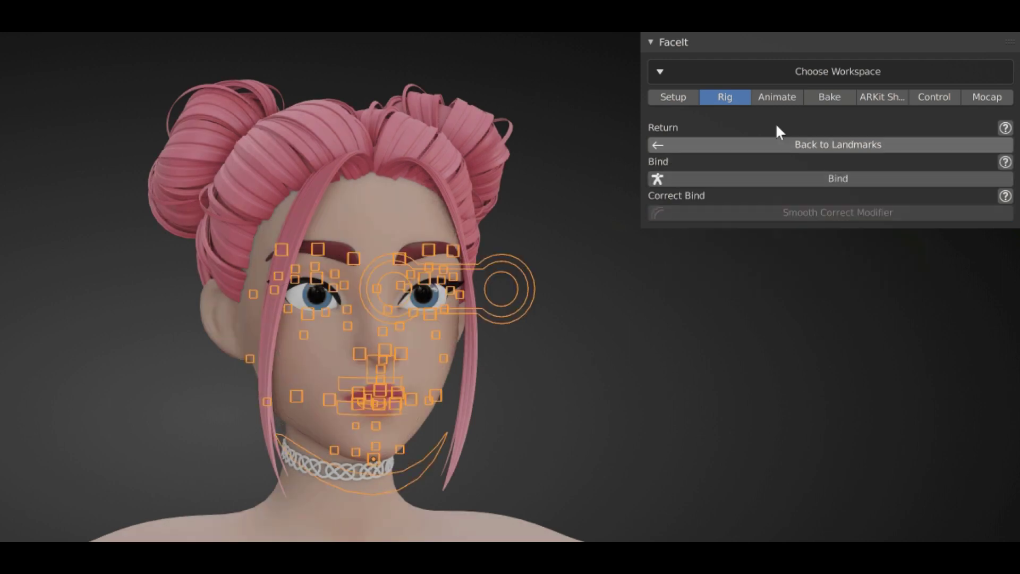
pyautogui.click(779, 98)
# - Position the full landmark set across the bald, bearded man's face and head
pyautogui.click(735, 362)
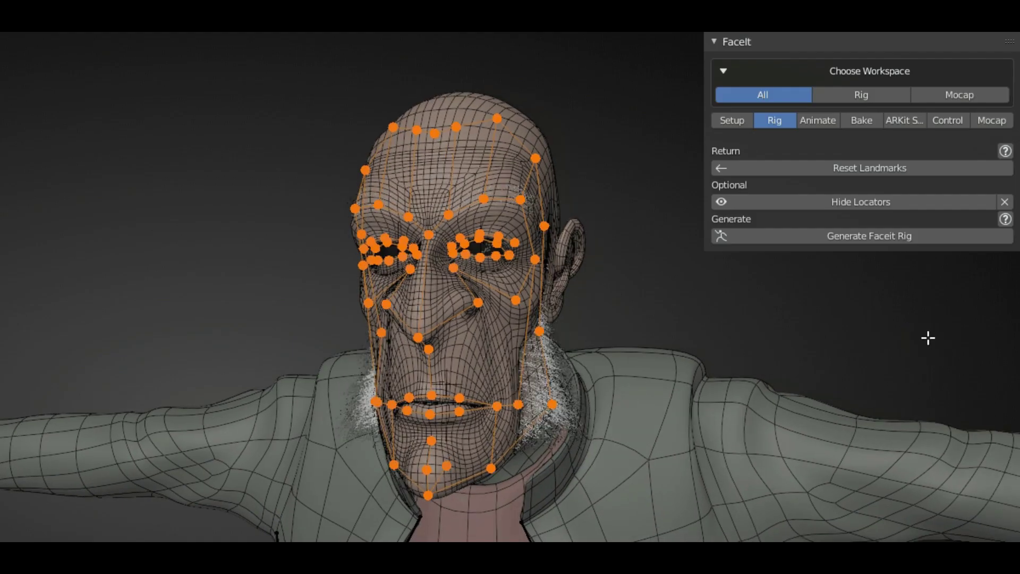
# - Generate and bind the face rig, then preview the browOuterUpRight expression
pyautogui.click(907, 240)
pyautogui.click(901, 202)
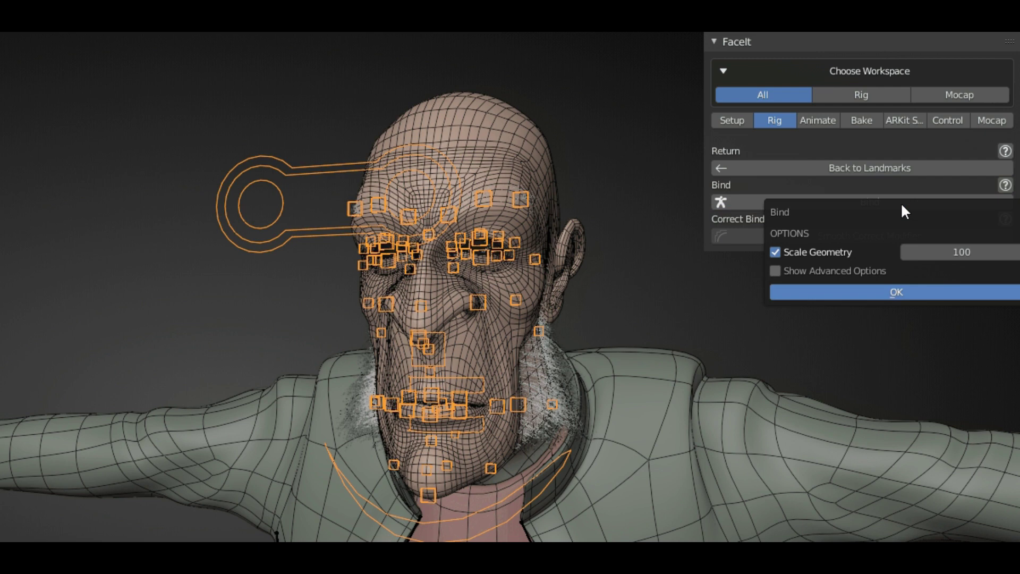
pyautogui.press('Return')
pyautogui.click(818, 120)
pyautogui.click(822, 285)
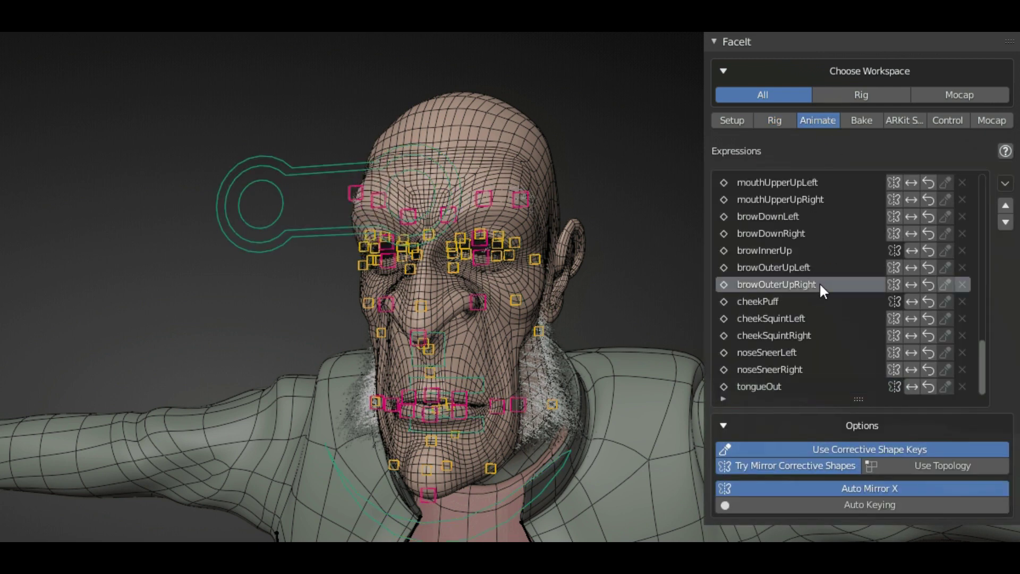
pyautogui.keyDown('ctrl'); pyautogui.scroll(20, 819, 282); pyautogui.keyUp('ctrl')
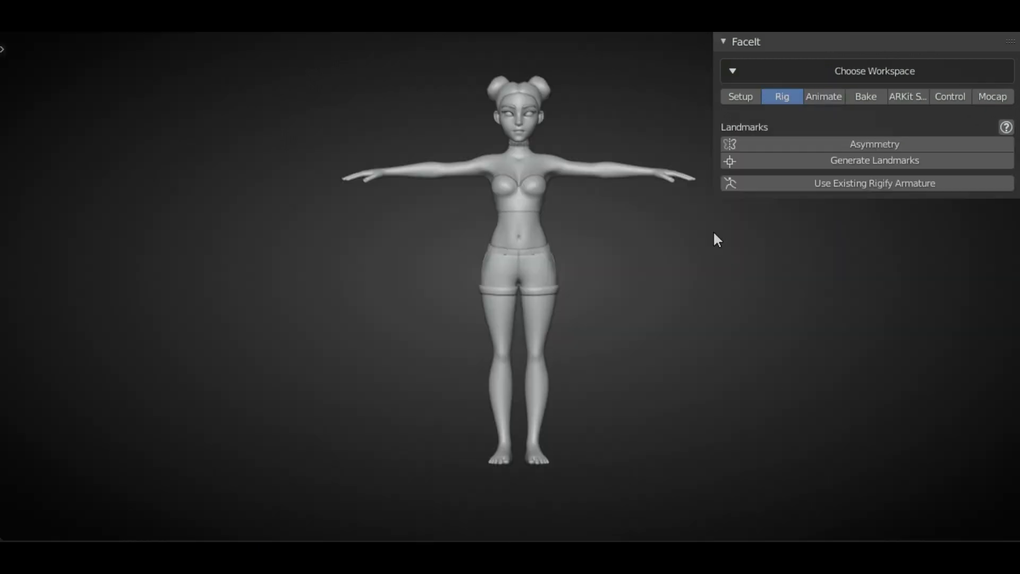
# - Generate facial landmarks, scale them to the face height and fit them to the face
pyautogui.click(768, 161)
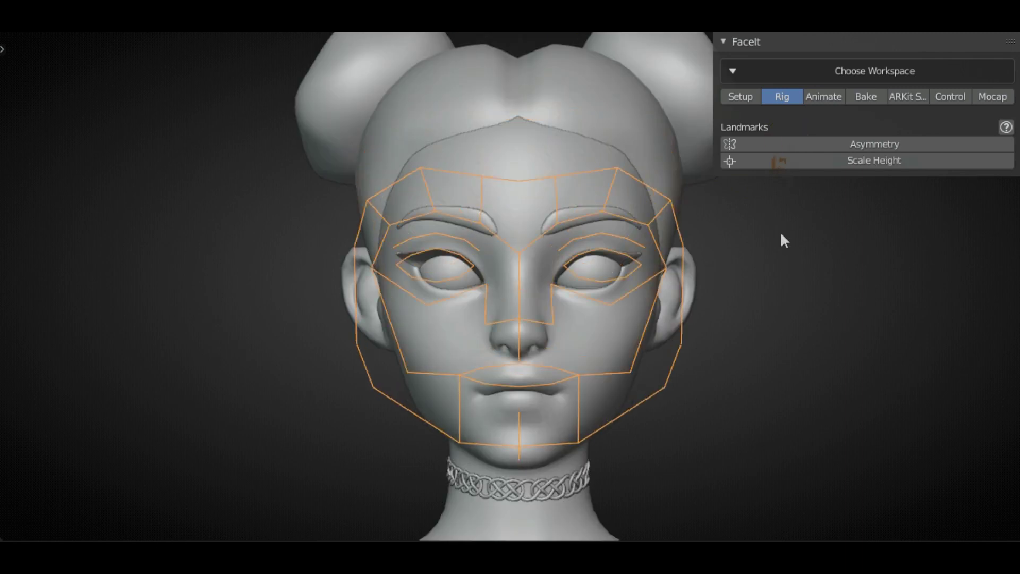
pyautogui.click(779, 246)
pyautogui.click(702, 248)
pyautogui.keyDown('ctrl'); pyautogui.scroll(-10, 802, 184); pyautogui.keyUp('ctrl')
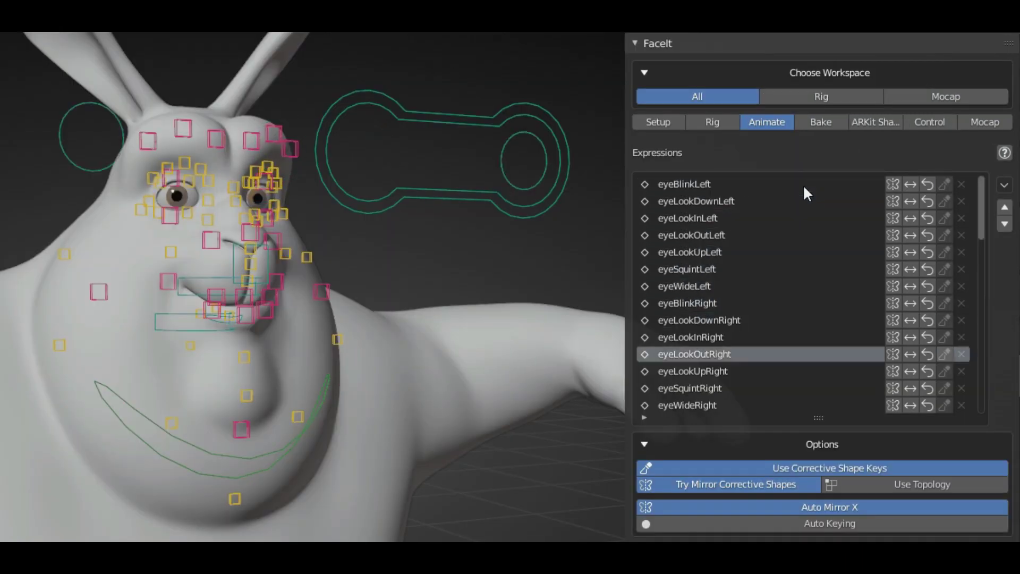
pyautogui.keyDown('ctrl'); pyautogui.scroll(-10, 802, 184); pyautogui.keyUp('ctrl')
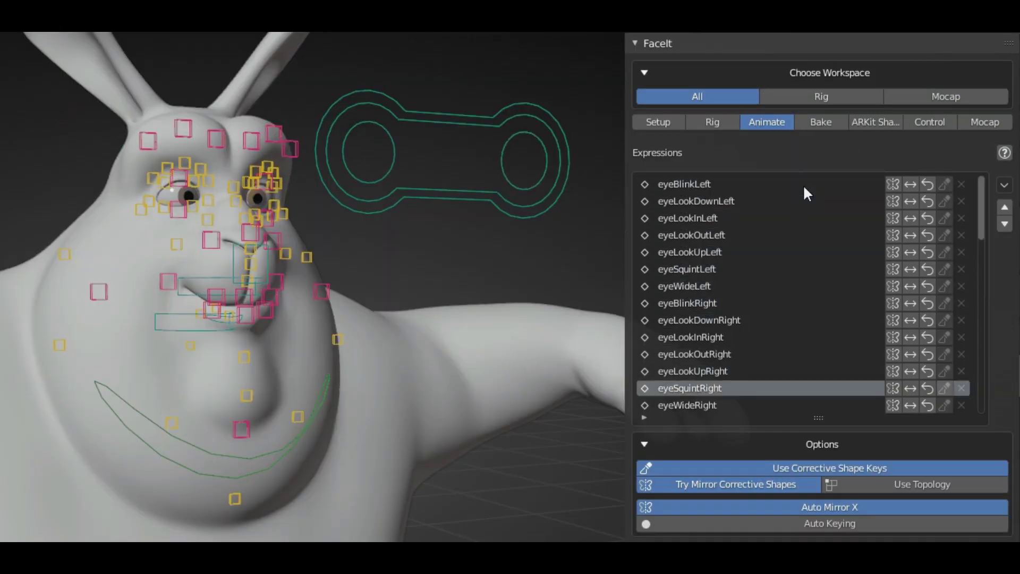
pyautogui.keyDown('ctrl'); pyautogui.scroll(-11, 802, 184); pyautogui.keyUp('ctrl')
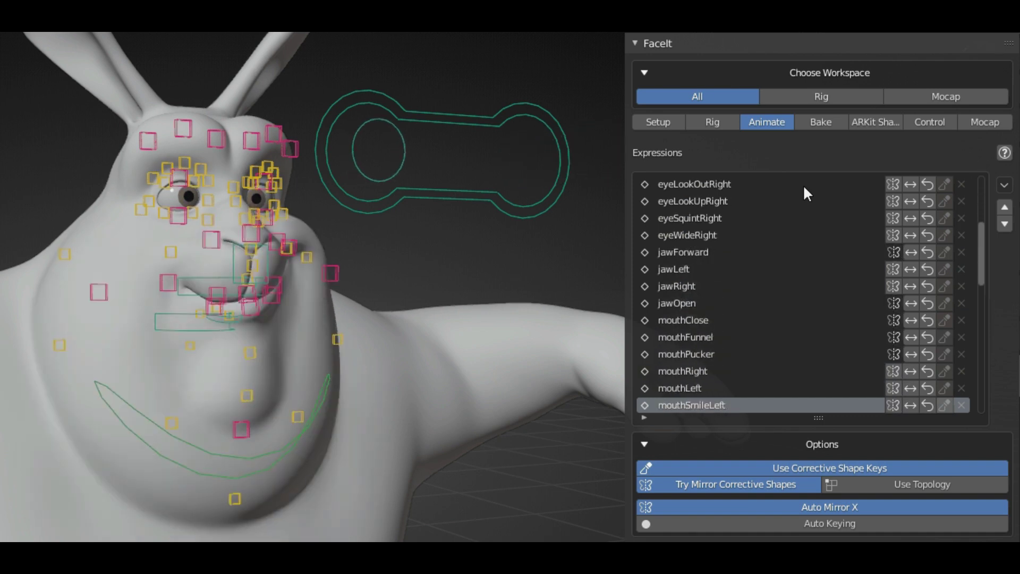
pyautogui.keyDown('ctrl'); pyautogui.scroll(-11, 803, 184); pyautogui.keyUp('ctrl')
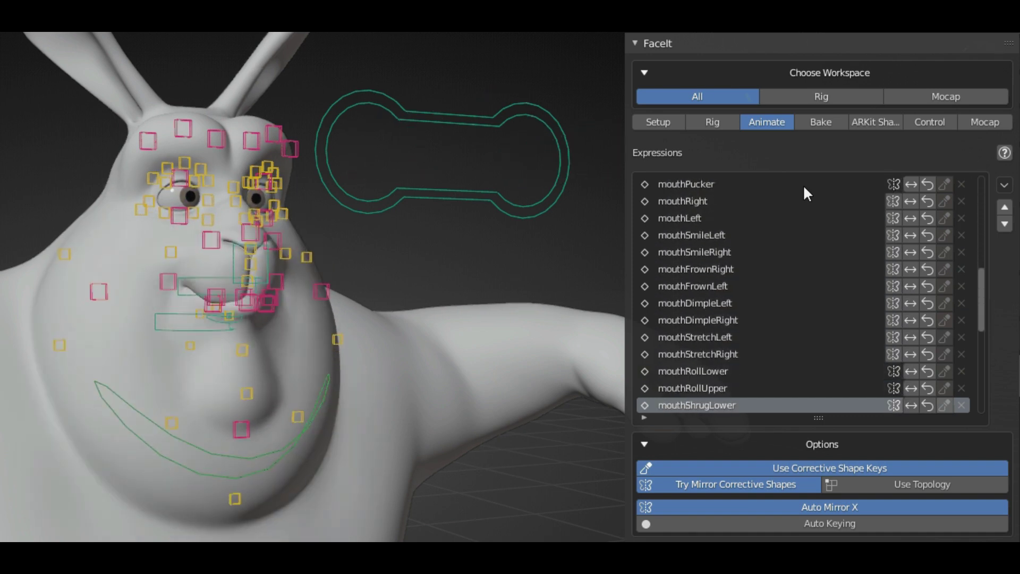
pyautogui.keyDown('ctrl'); pyautogui.scroll(-7, 803, 184); pyautogui.keyUp('ctrl')
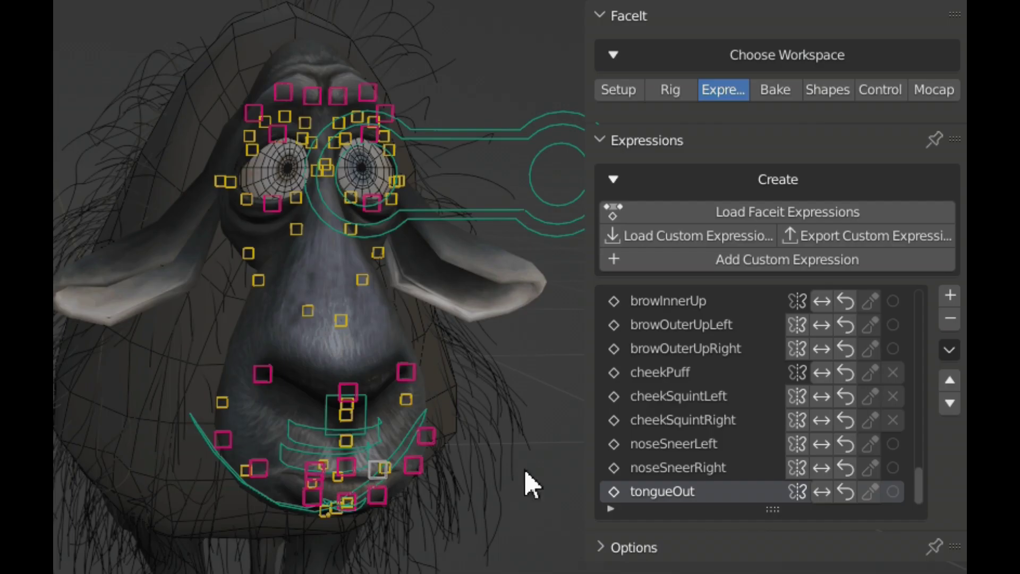
# - Append the Audio2Face expression preset to the existing expressions
pyautogui.click(725, 212)
pyautogui.click(722, 247)
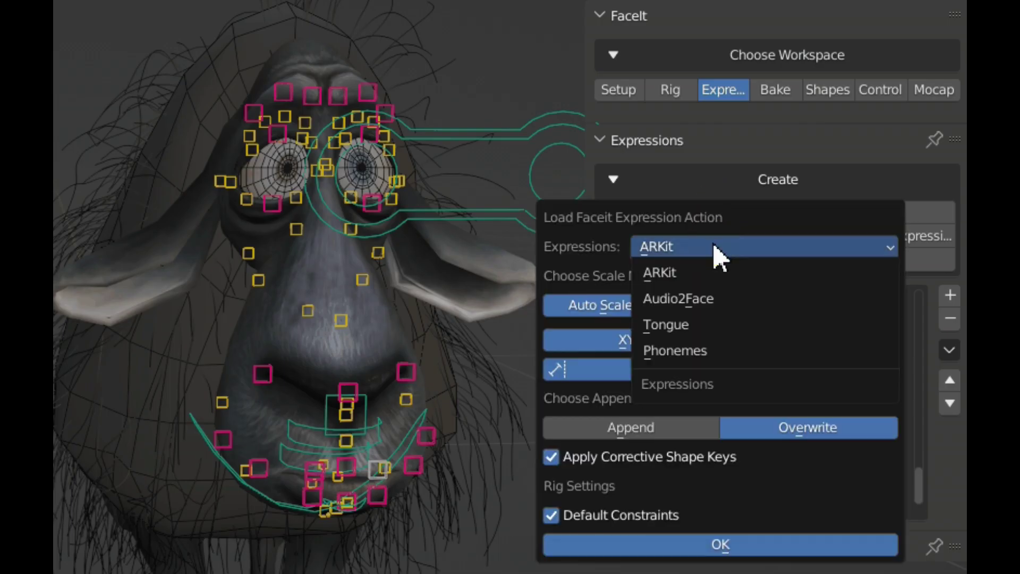
pyautogui.click(713, 300)
pyautogui.click(666, 429)
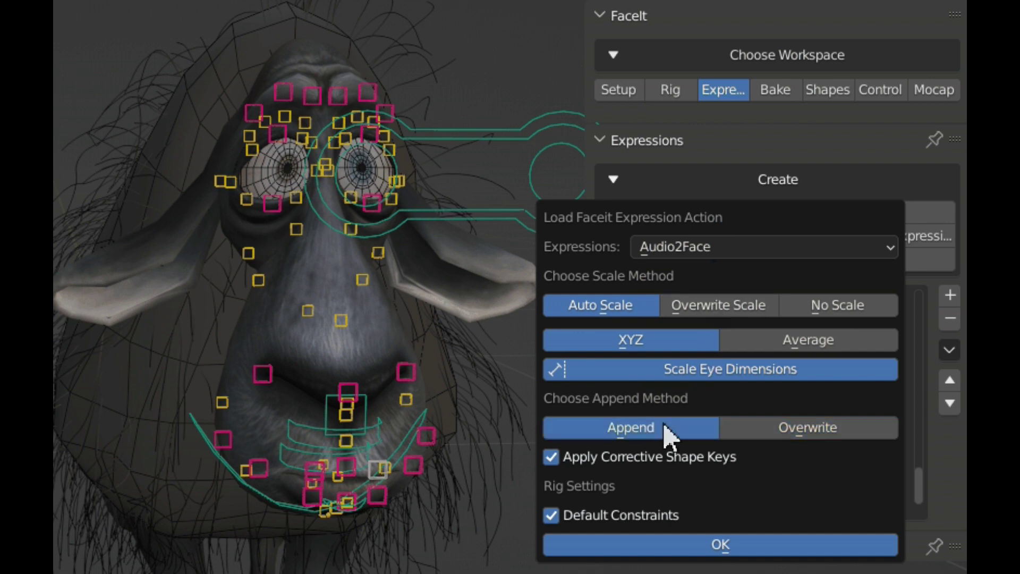
pyautogui.click(724, 544)
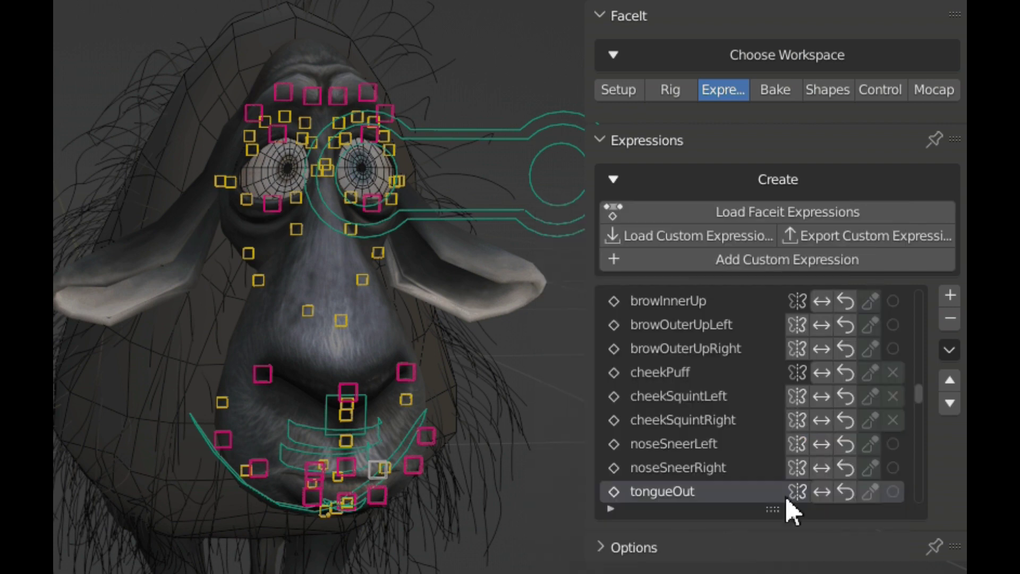
# - Add a mirrored eyeblink_L / eyeblink_R custom expression marked as an eye blink
pyautogui.moveTo(919, 396); pyautogui.dragTo(925, 488)
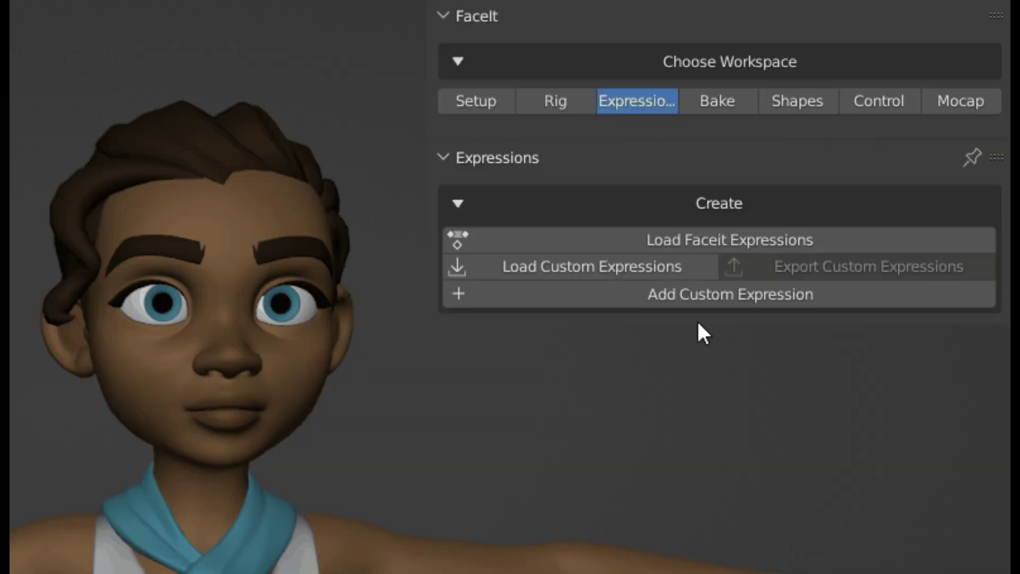
pyautogui.click(715, 293)
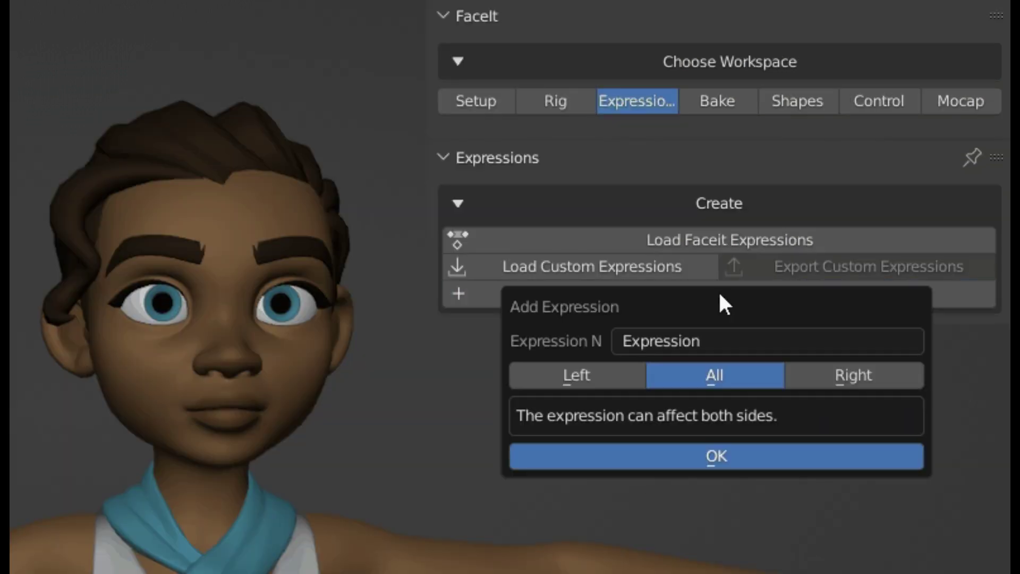
pyautogui.click(720, 340)
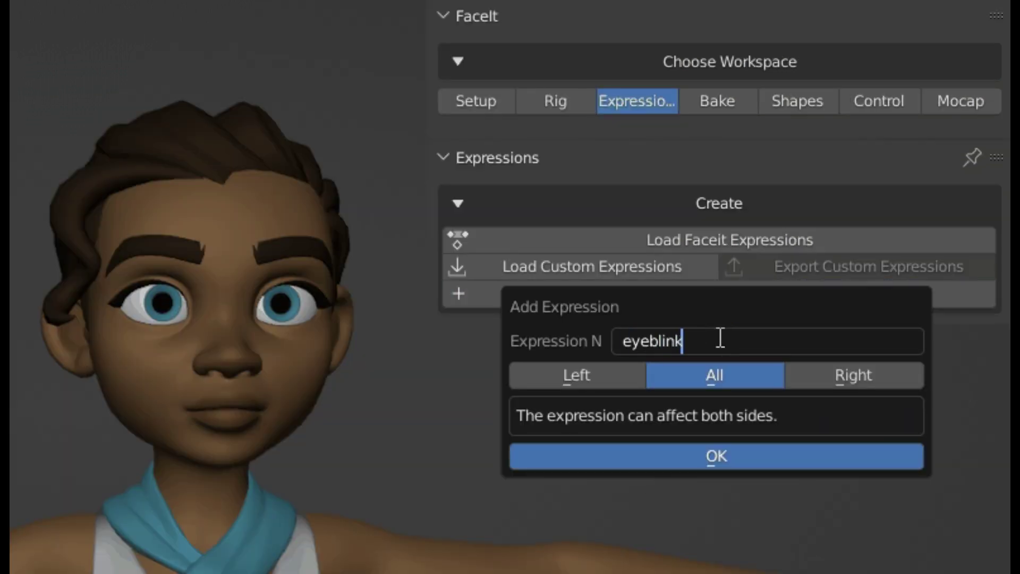
pyautogui.press('Return')
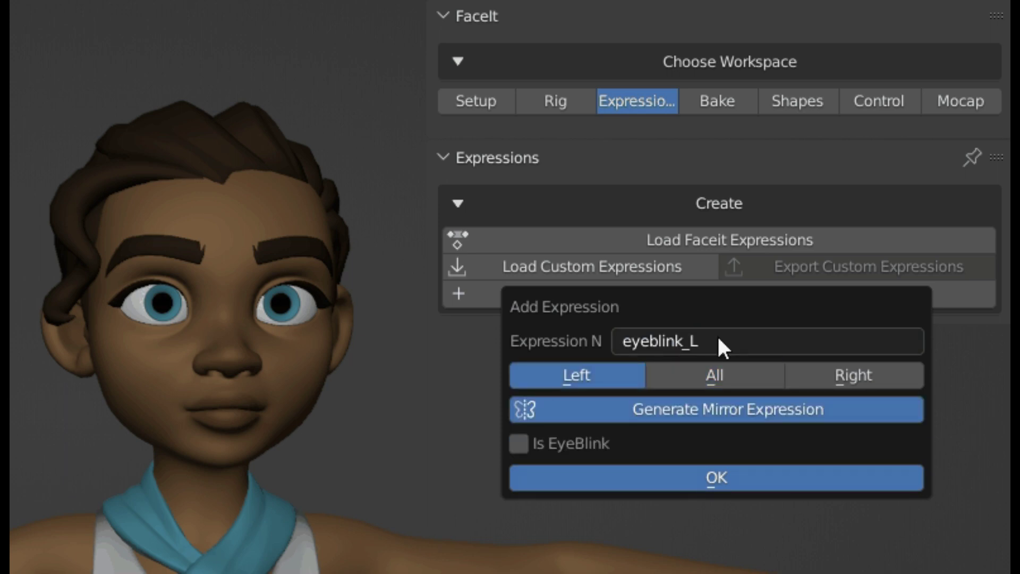
pyautogui.click(540, 444)
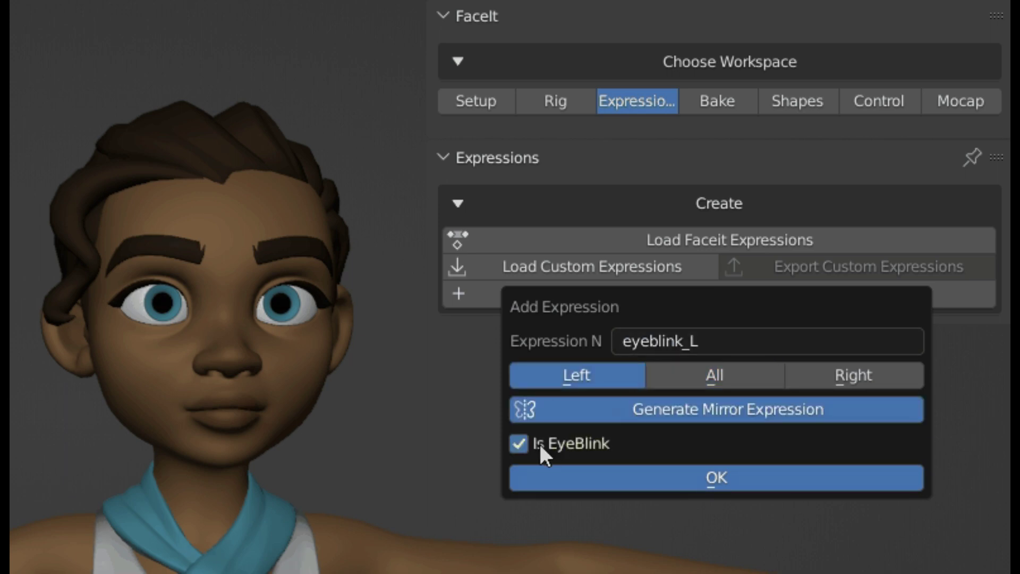
pyautogui.click(616, 478)
pyautogui.click(593, 369)
pyautogui.click(595, 345)
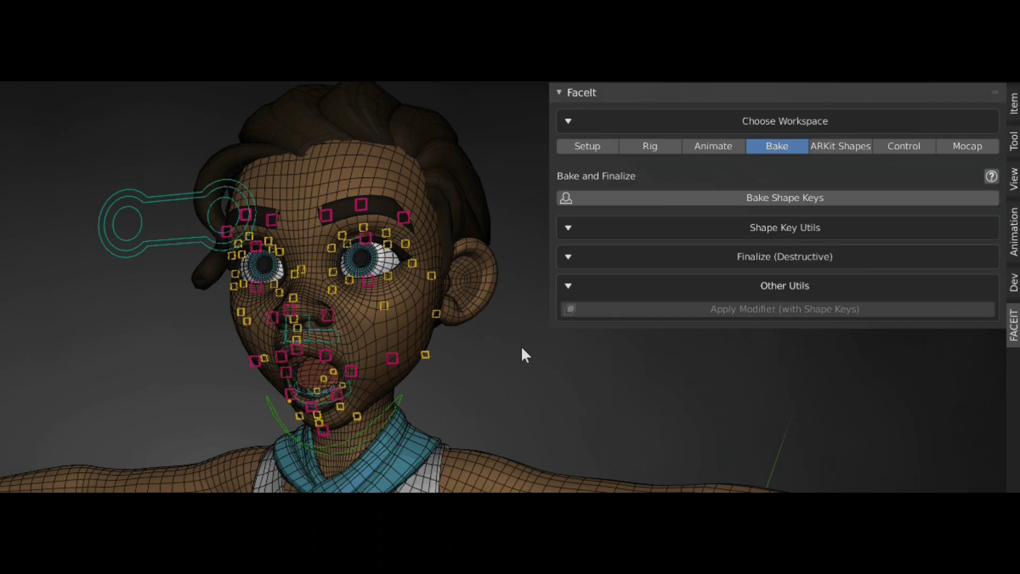
# - Bake the expressions into shape keys and import the FC_2020-sa-tk08 Face Cap take as a new action
pyautogui.click(695, 199)
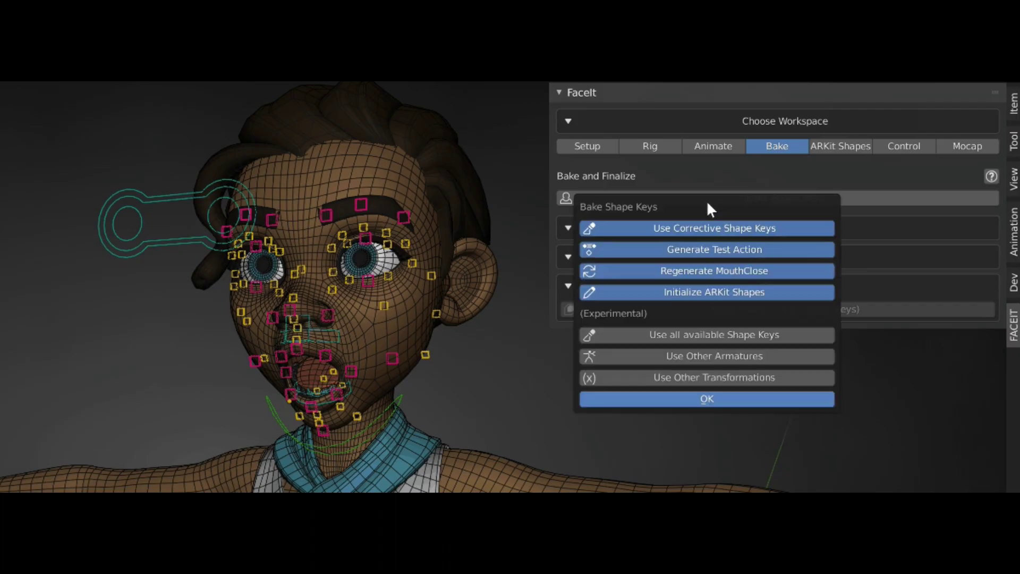
pyautogui.click(687, 399)
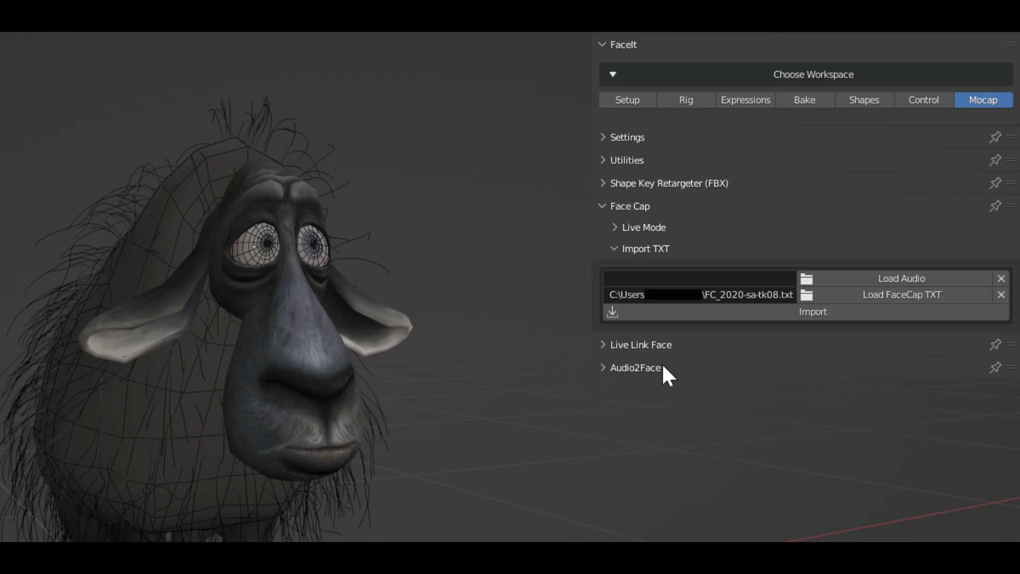
pyautogui.click(743, 314)
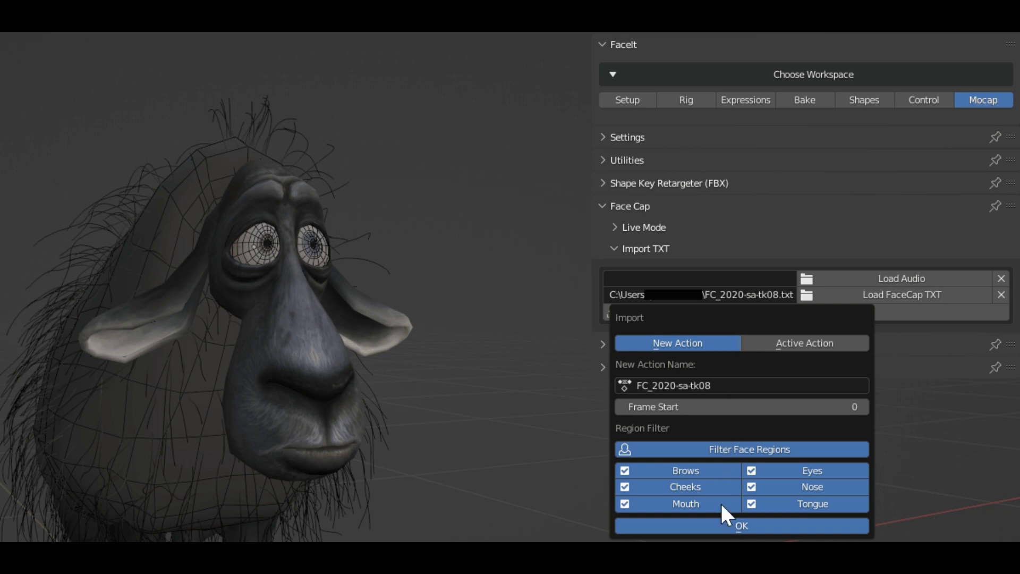
pyautogui.click(719, 525)
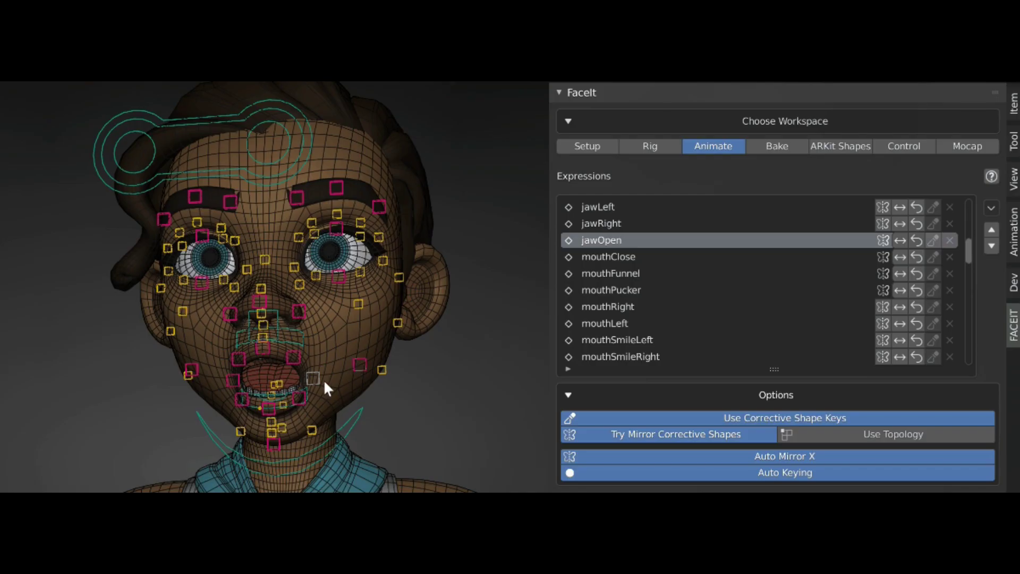
# - Move the mouth control and scale the green jaw curve, then select mouthClose's small mouth control
pyautogui.click(324, 380)
pyautogui.press('g')
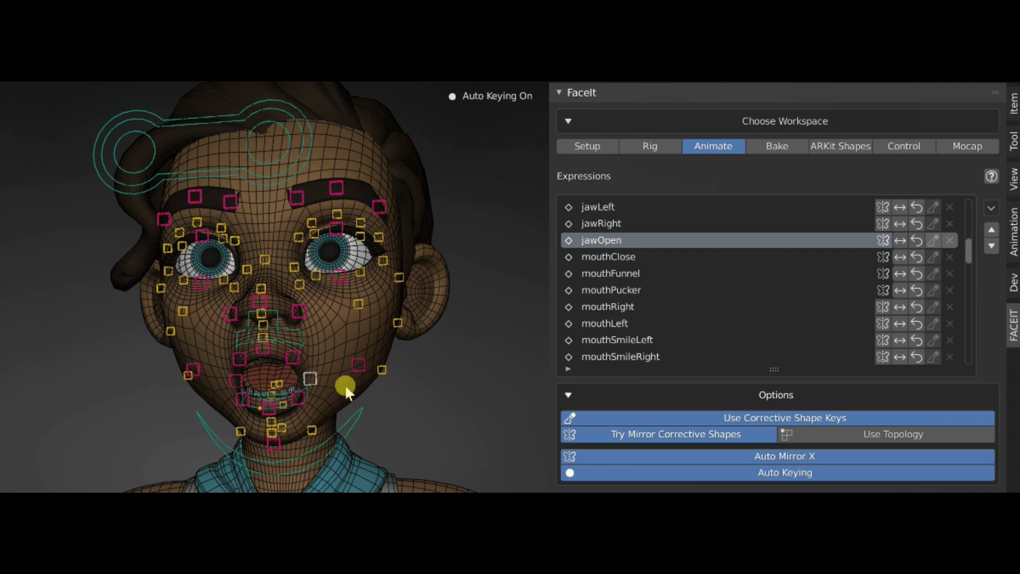
pyautogui.click(293, 367)
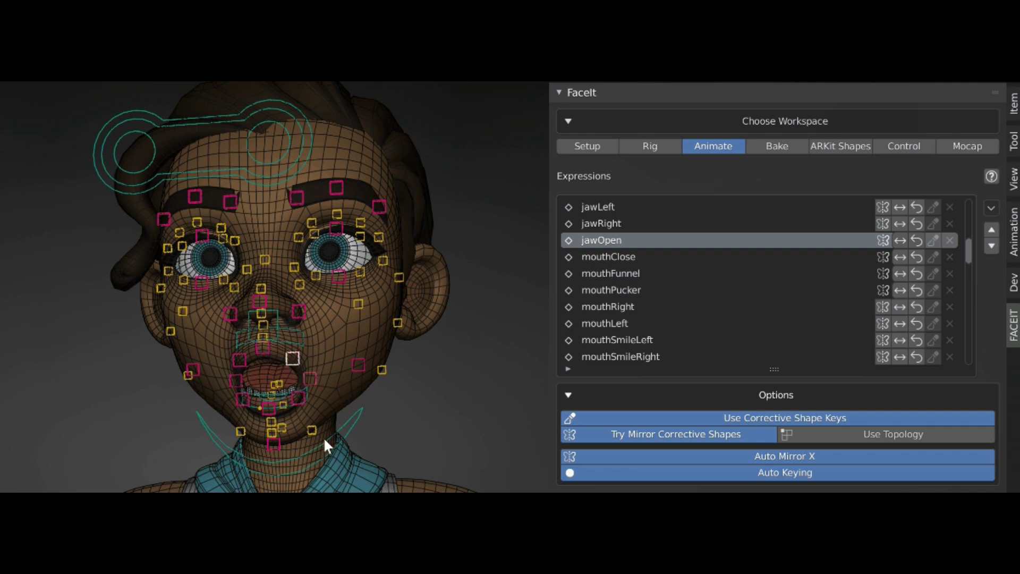
pyautogui.click(323, 444)
pyautogui.press('s')
pyautogui.click(441, 434)
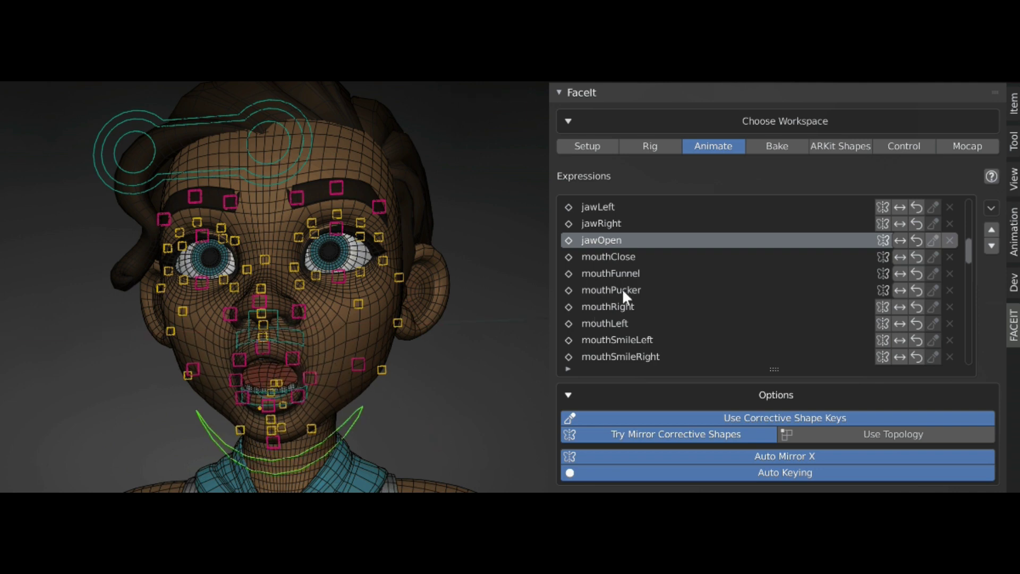
pyautogui.click(629, 257)
pyautogui.click(268, 374)
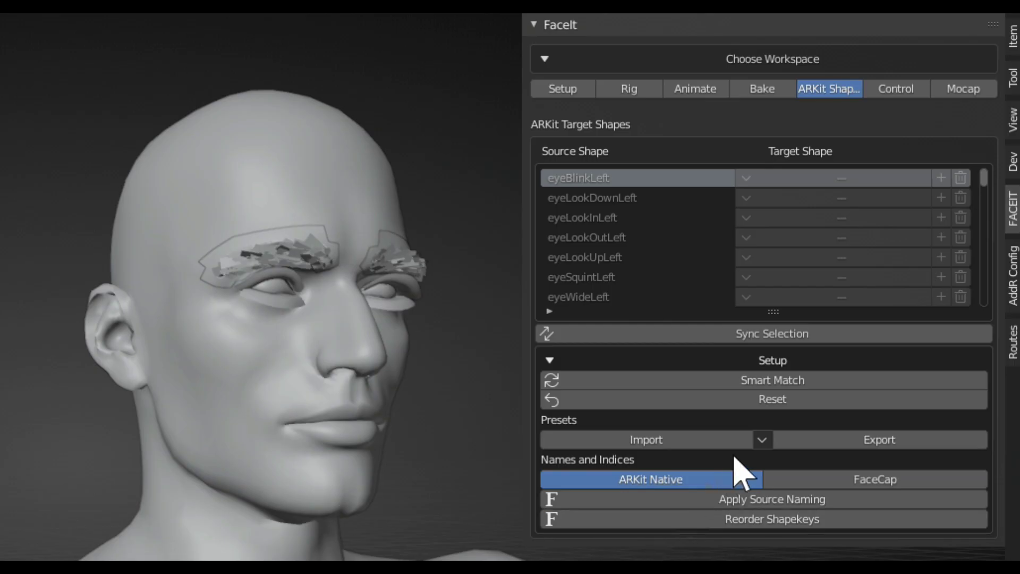
# - Import the CC3+ shape-name preset into the ARKit target shapes
pyautogui.click(761, 439)
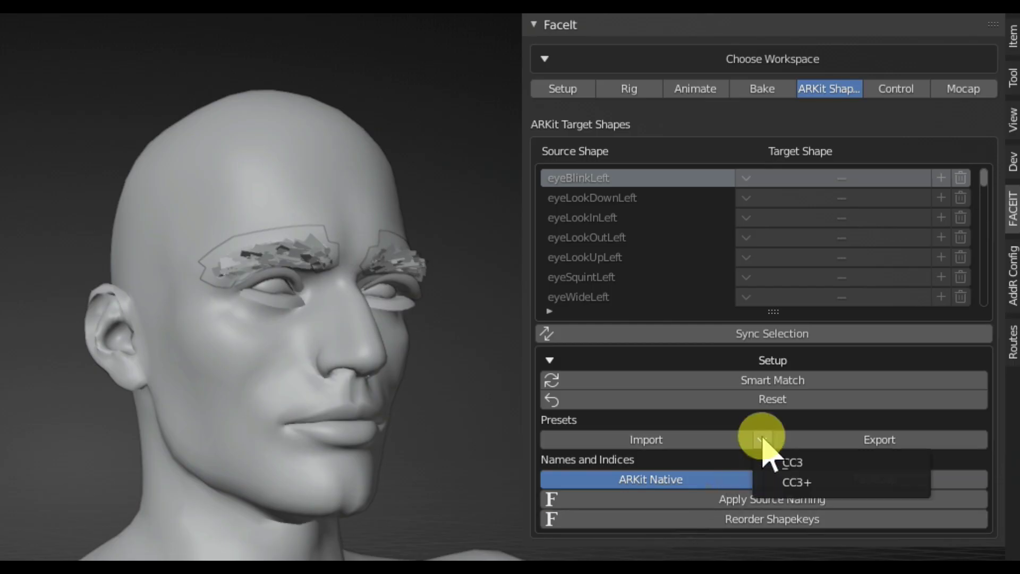
pyautogui.click(774, 482)
pyautogui.scroll(-6, 712, 266)
pyautogui.scroll(-12, 709, 255)
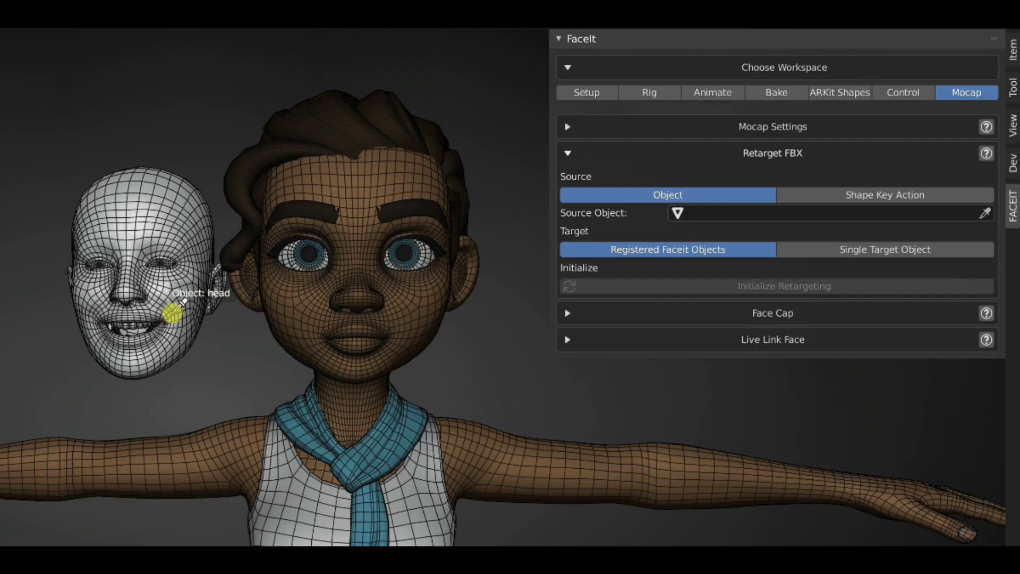
# - Retarget the head object's mocap onto the character, stripping the 'shapes.' prefix
pyautogui.click(180, 303)
pyautogui.click(728, 288)
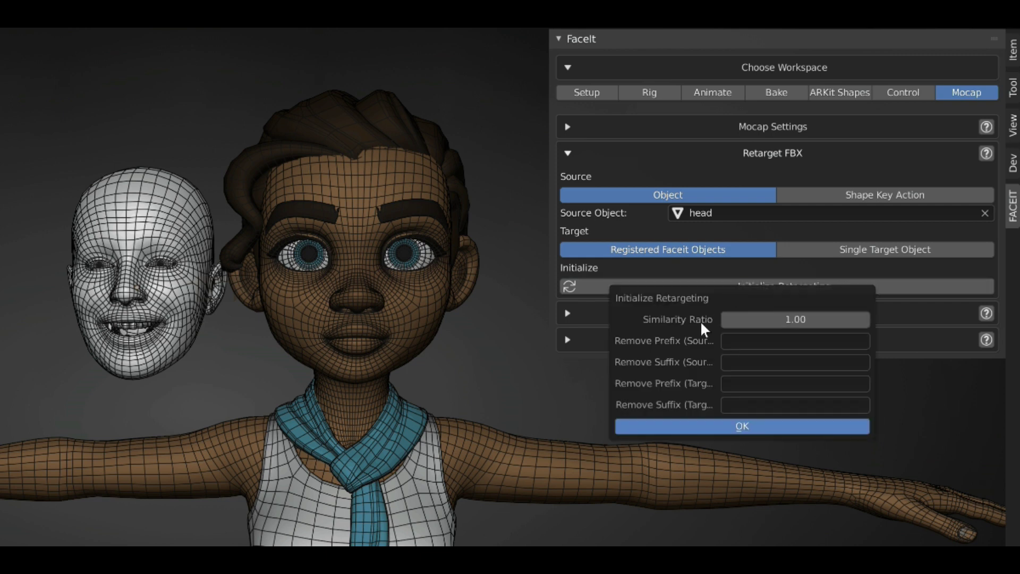
pyautogui.click(750, 348)
pyautogui.write('s')
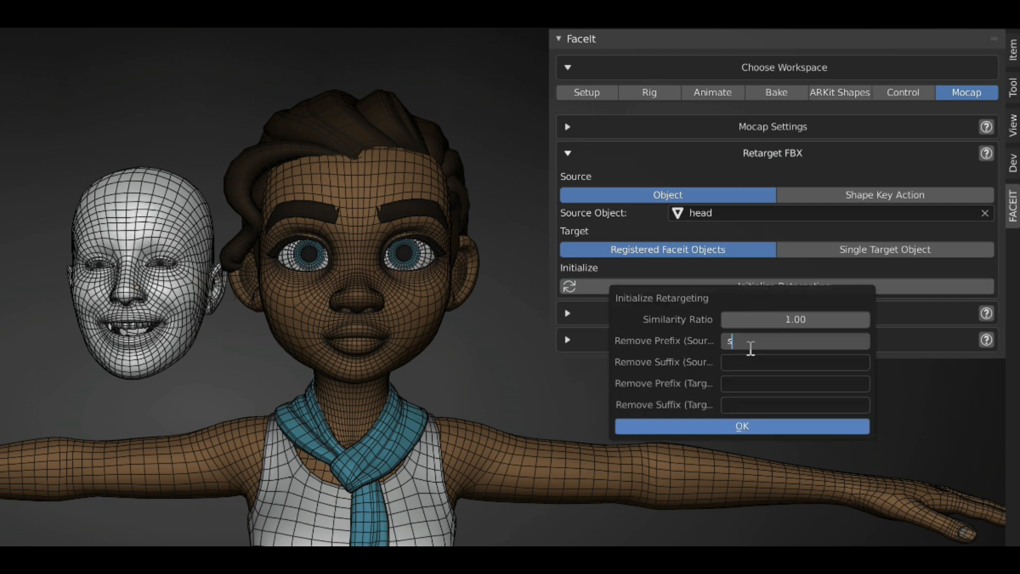
pyautogui.write('hapes.')
pyautogui.press('Return')
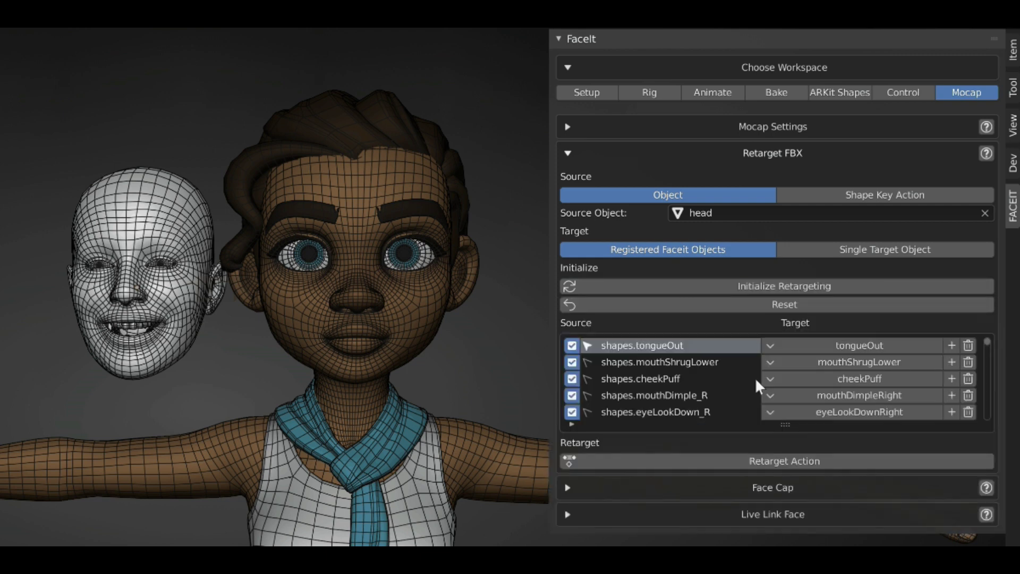
pyautogui.click(760, 461)
pyautogui.moveTo(760, 458); pyautogui.dragTo(673, 391)
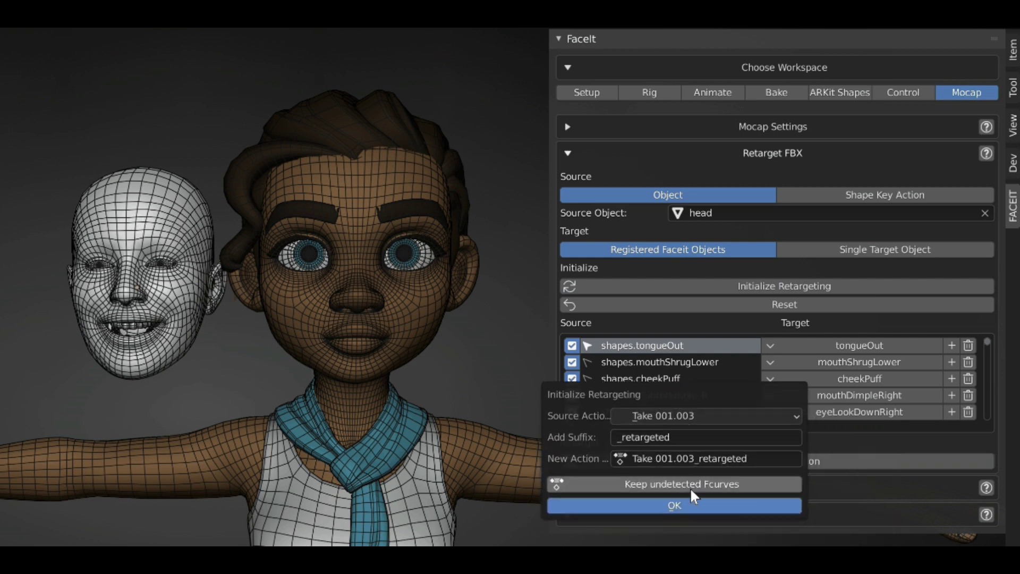
pyautogui.click(690, 506)
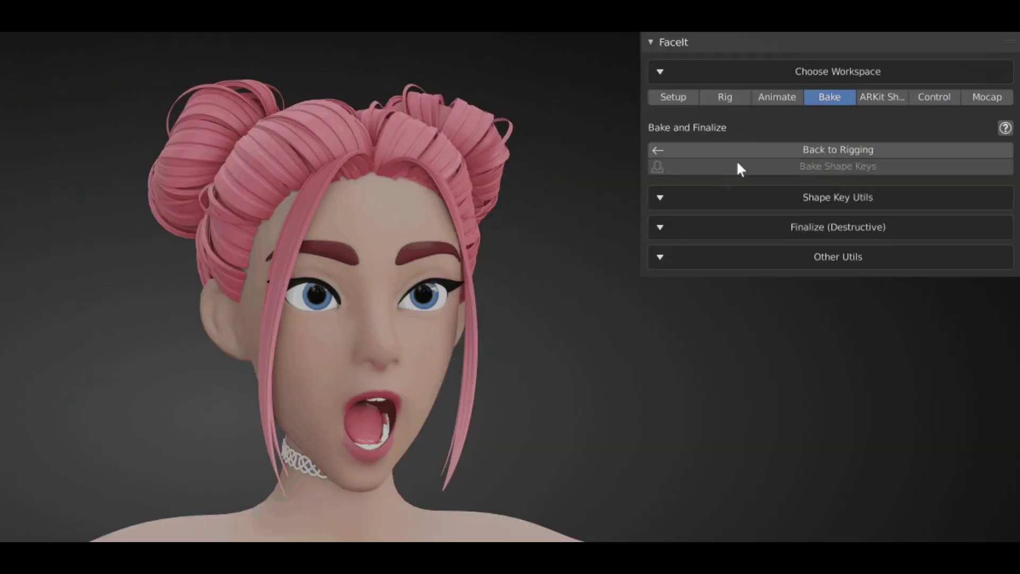
# - Return the rig to landmarks with all Keep options, including corrective shape keys, checked
pyautogui.click(741, 153)
pyautogui.click(775, 101)
pyautogui.click(734, 98)
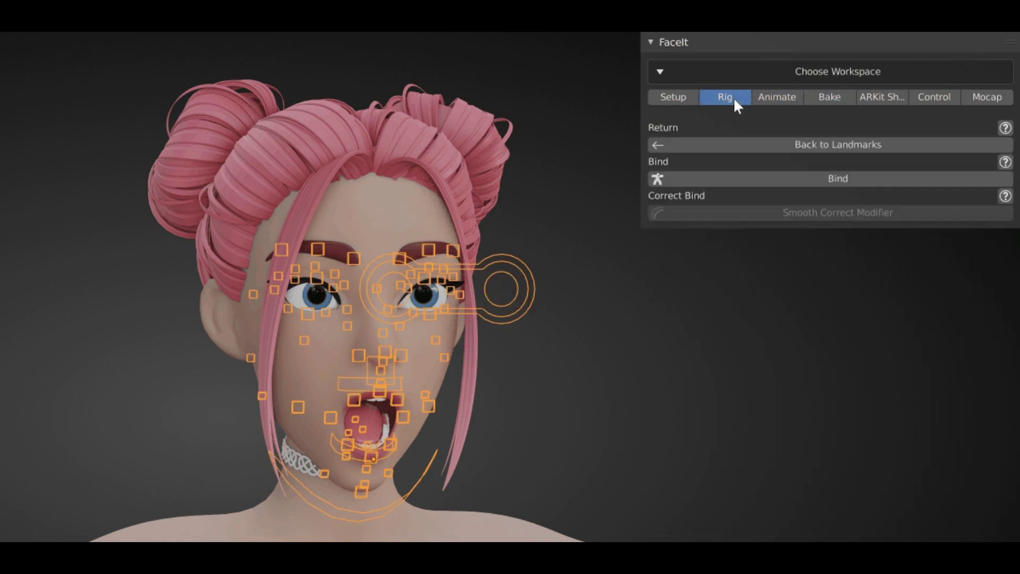
pyautogui.click(746, 144)
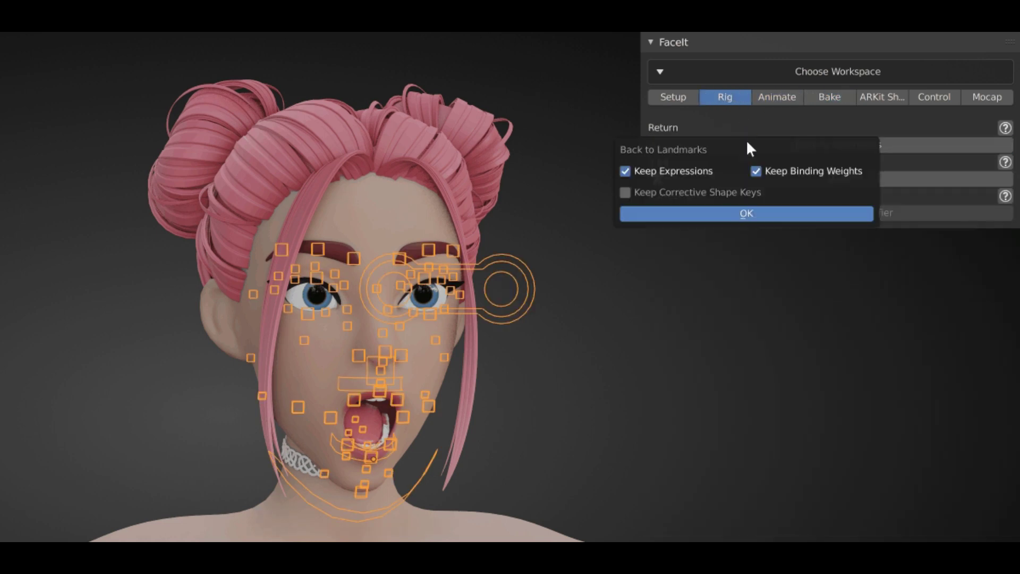
pyautogui.click(725, 194)
pyautogui.click(729, 213)
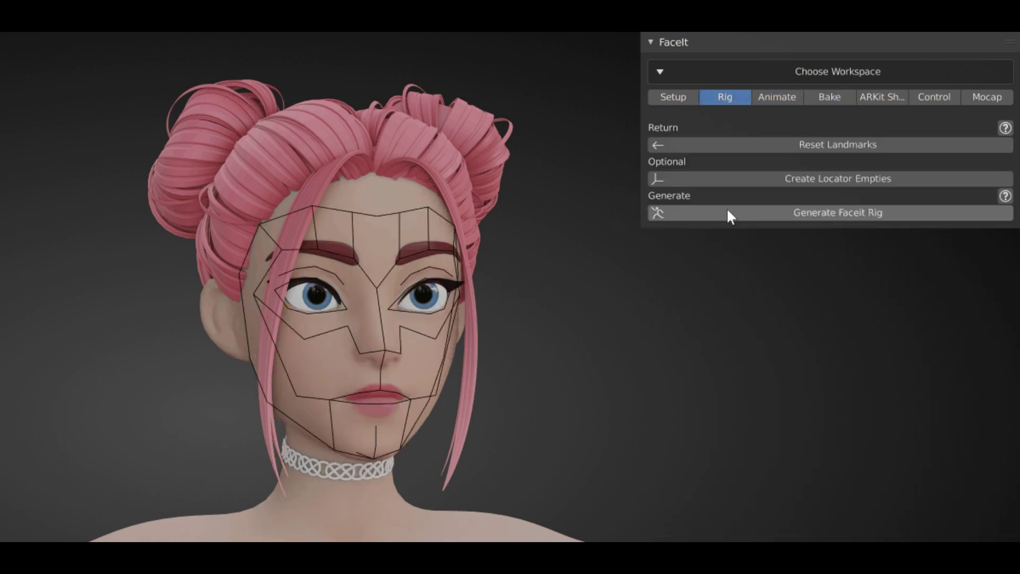
# - Edit the landmarks mesh, then regenerate the face rig reusing existing corrective shape keys
pyautogui.click(413, 331)
pyautogui.press('Tab')
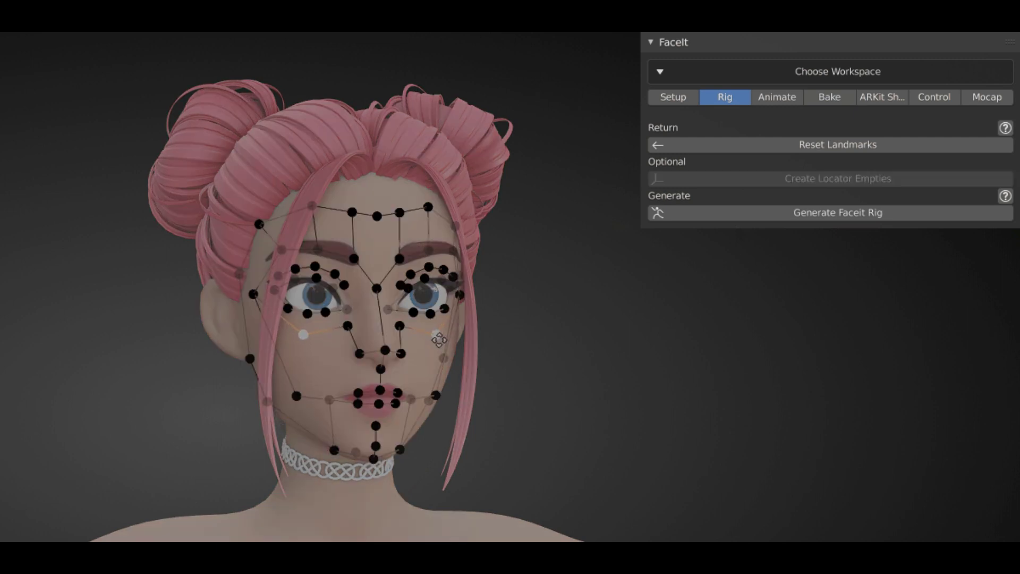
pyautogui.click(797, 213)
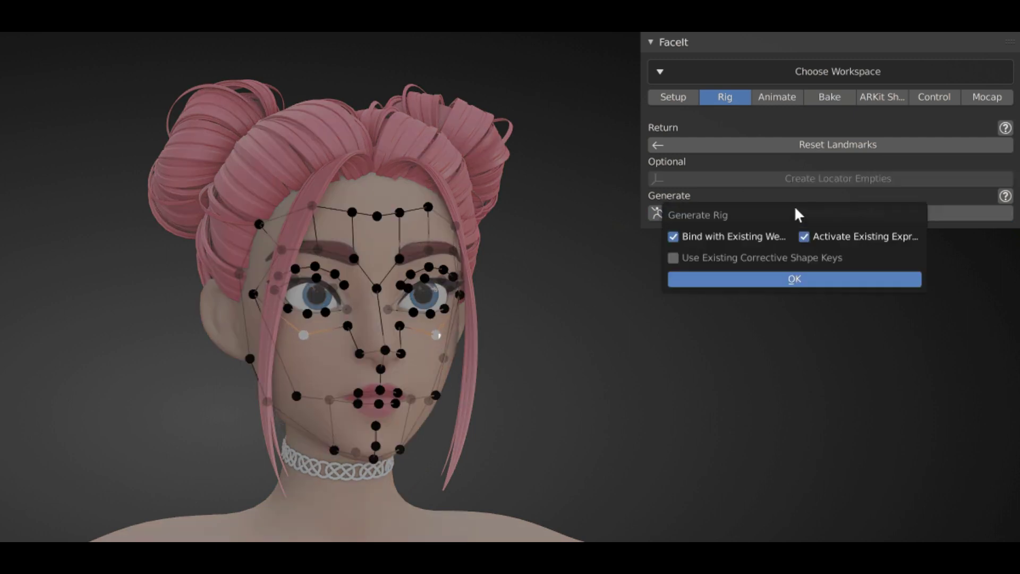
pyautogui.click(780, 257)
pyautogui.click(784, 279)
pyautogui.click(777, 97)
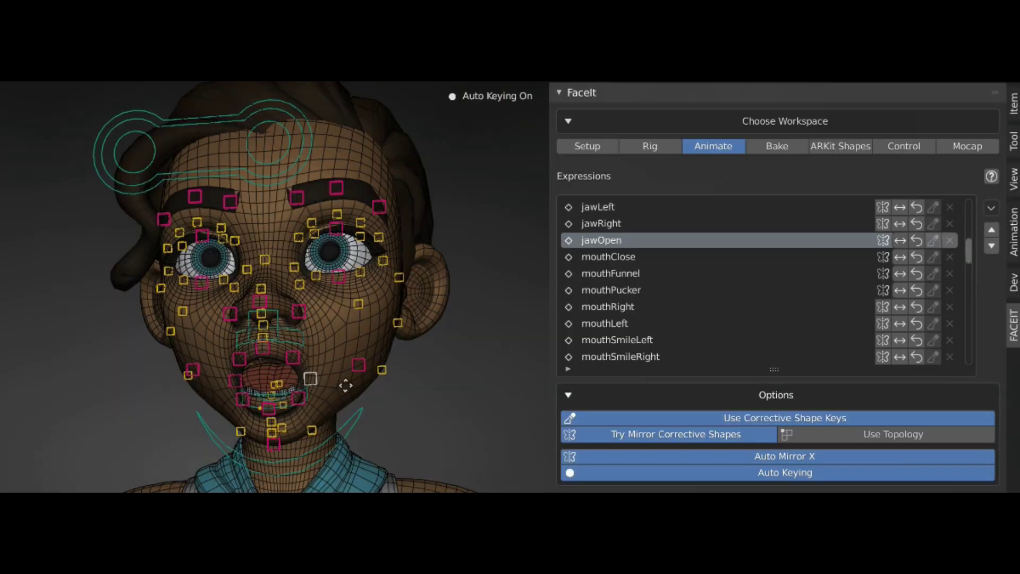
# - Enable corrective shape keys and sculpt jawOpen's mouth so the lower teeth show
pyautogui.click(292, 369)
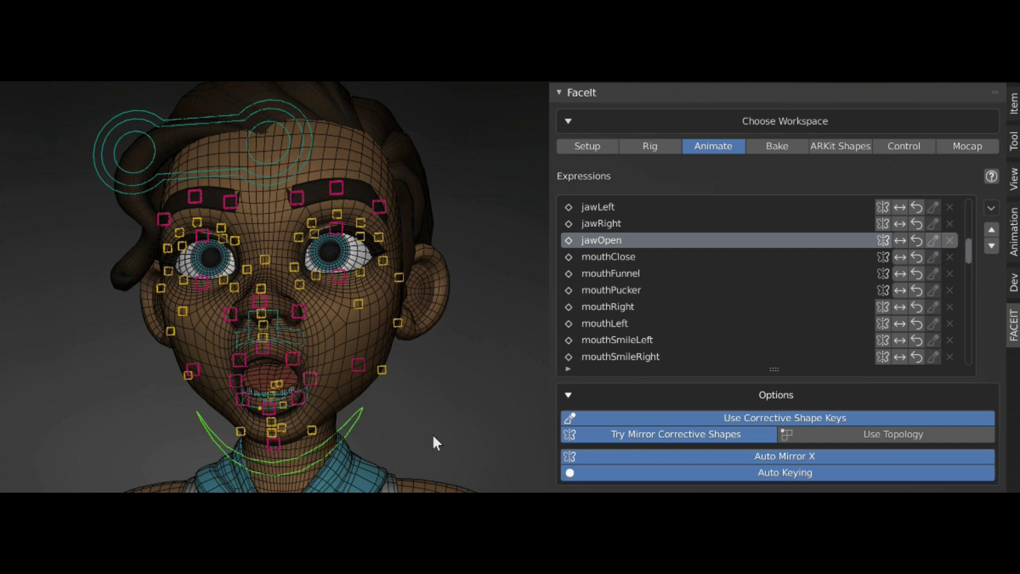
pyautogui.click(631, 257)
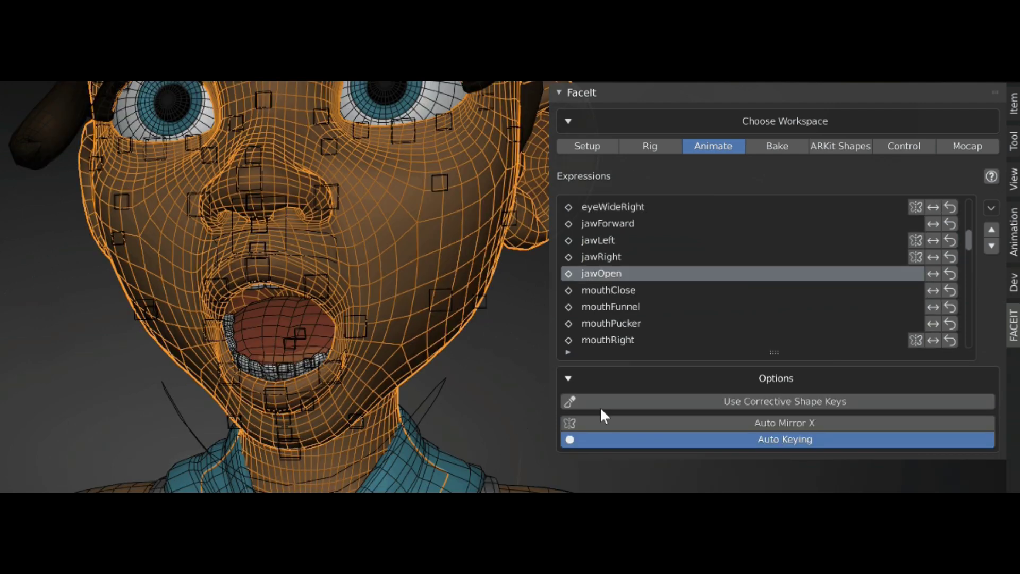
pyautogui.click(658, 401)
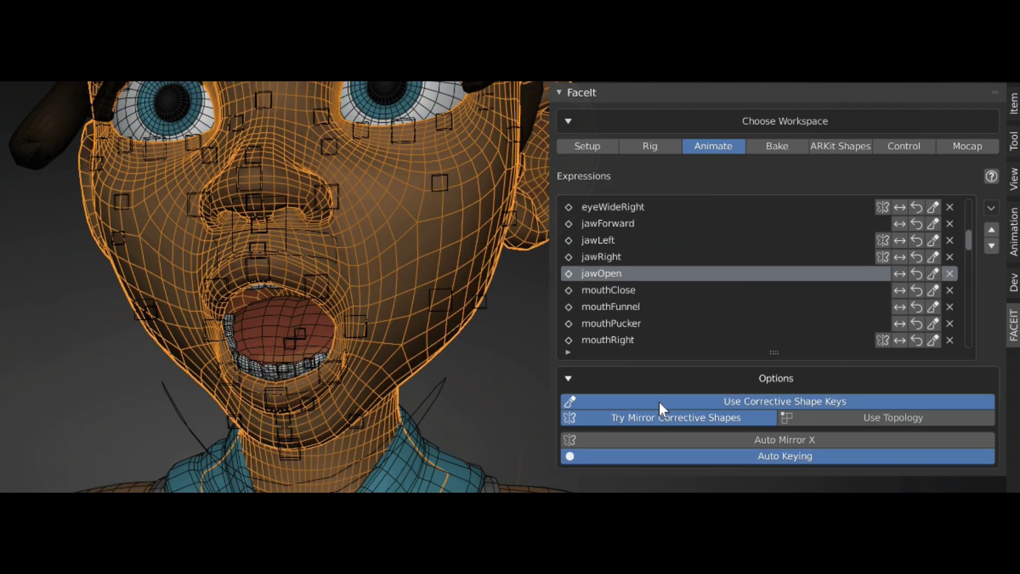
pyautogui.click(934, 274)
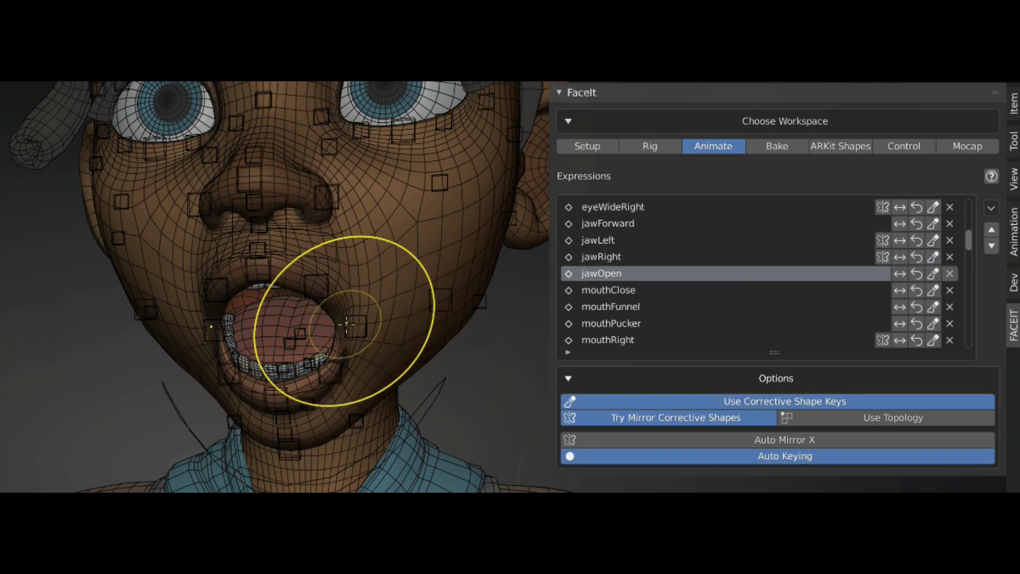
pyautogui.moveTo(295, 280); pyautogui.dragTo(298, 294)
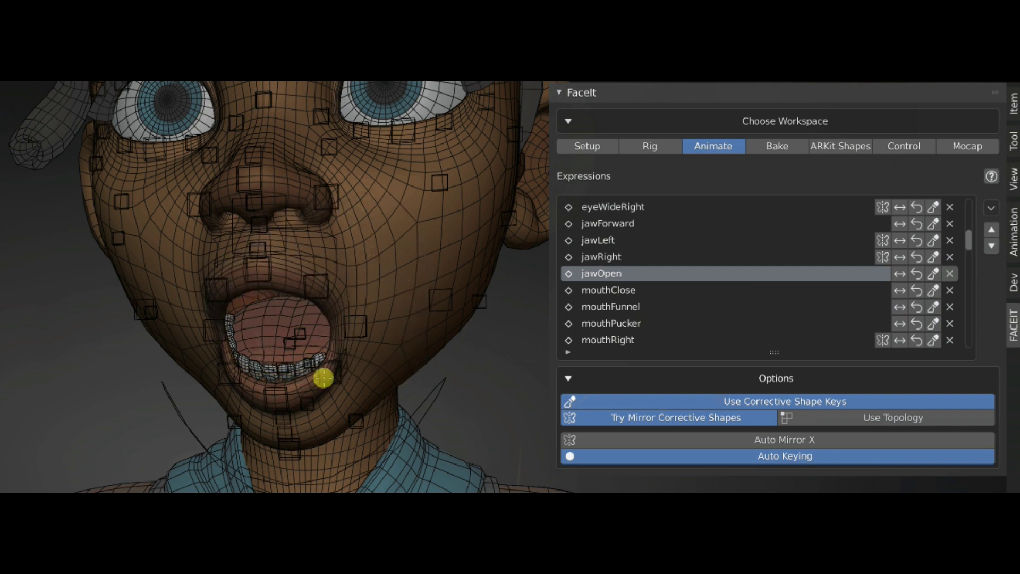
pyautogui.press('Tab')
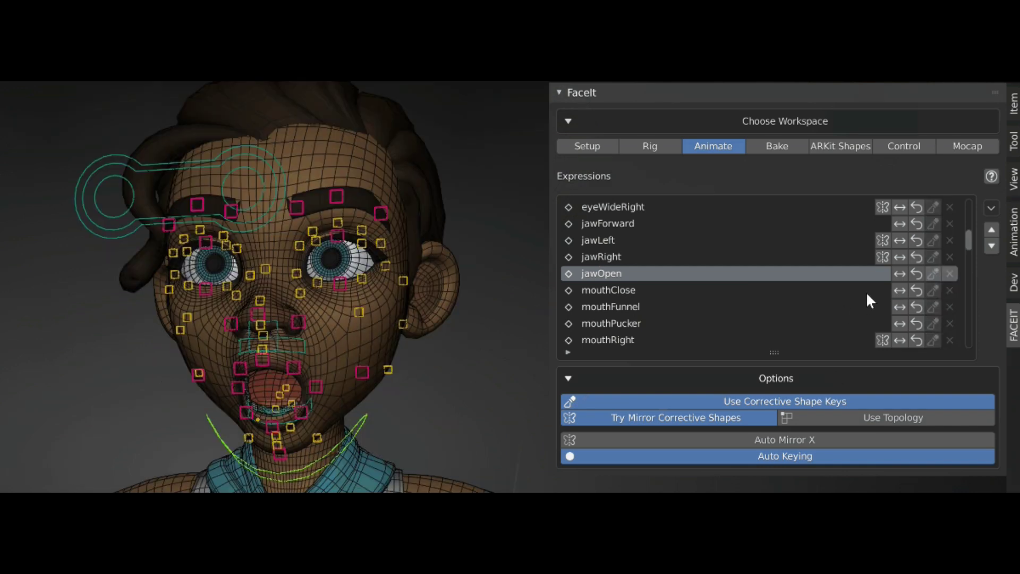
# - Amplify the jaw pose to a 0.37 percentage, limited to selected bones only
pyautogui.click(897, 273)
pyautogui.click(870, 302)
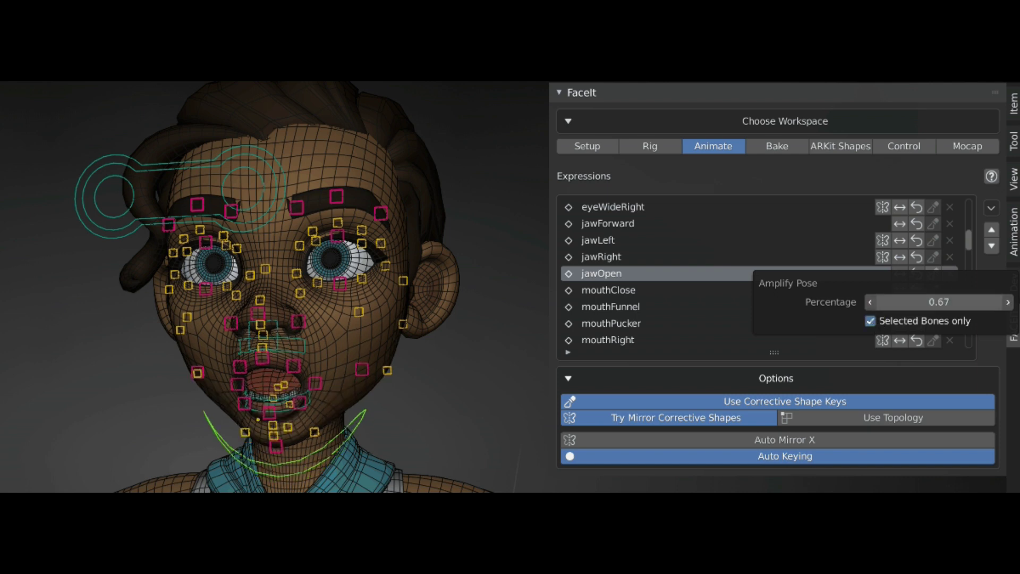
pyautogui.moveTo(939, 302); pyautogui.dragTo(877, 304)
pyautogui.click(898, 273)
pyautogui.click(870, 320)
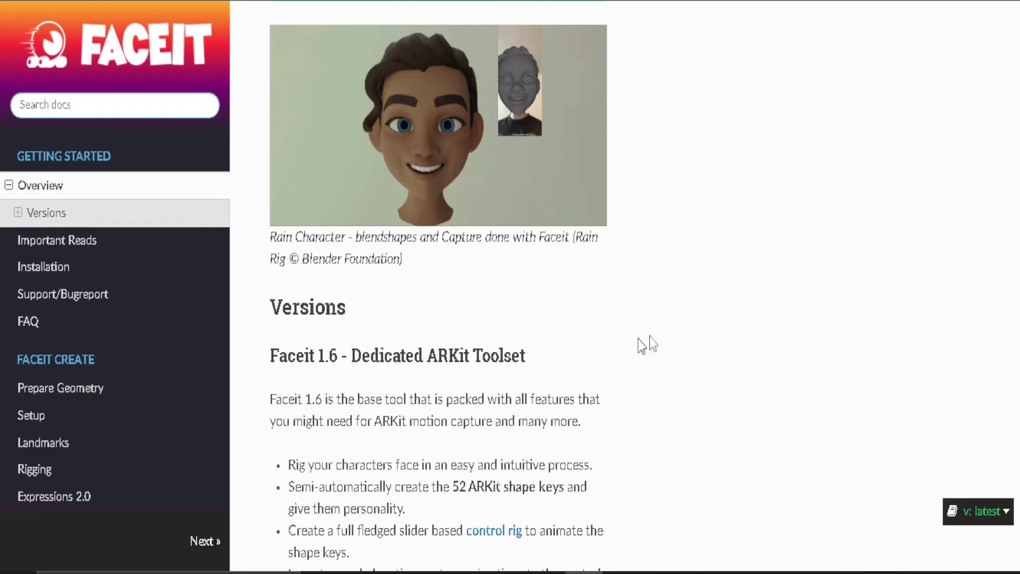
# - Scroll through Important Reads, then go to Prepare Geometry and read its geometry requirements
pyautogui.scroll(-8, 501, 323)
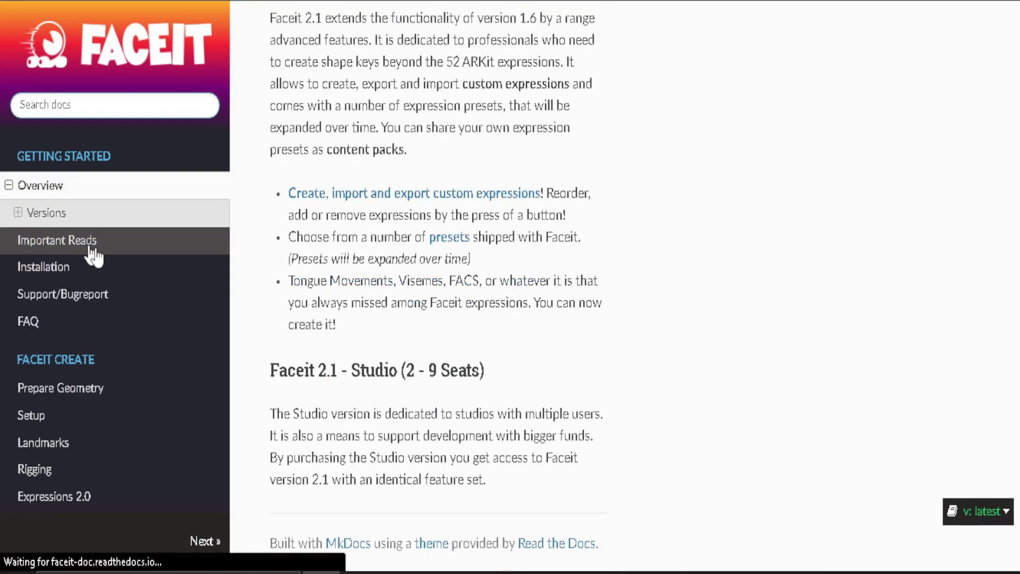
pyautogui.scroll(-16, 420, 263)
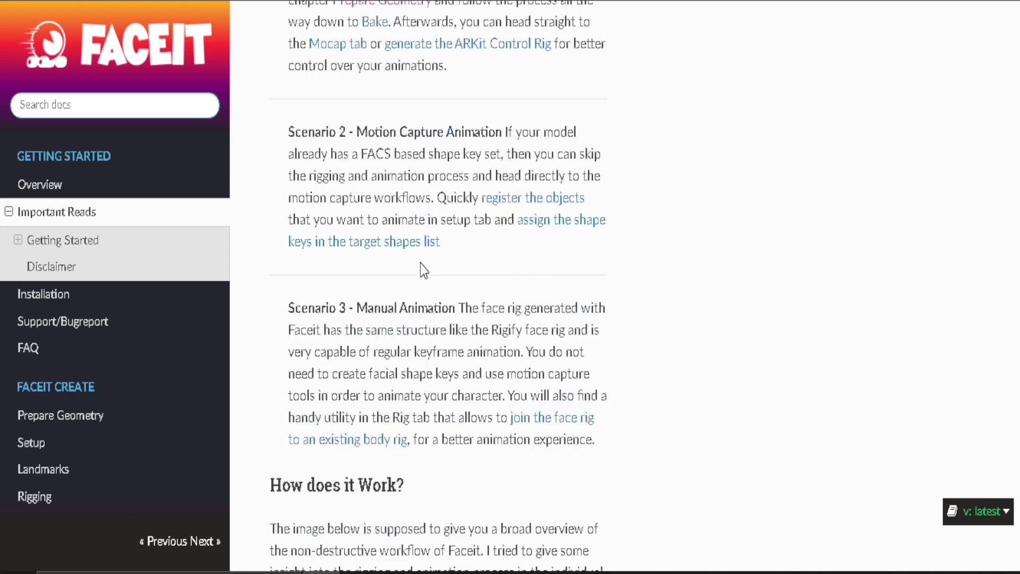
pyautogui.scroll(-16, 420, 264)
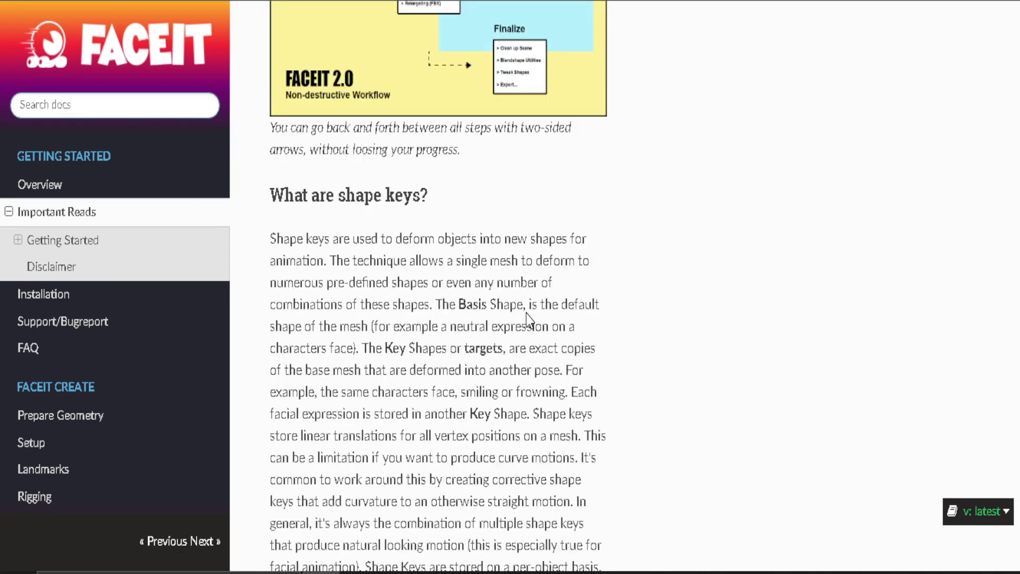
pyautogui.scroll(-15, 526, 314)
pyautogui.scroll(3, 526, 314)
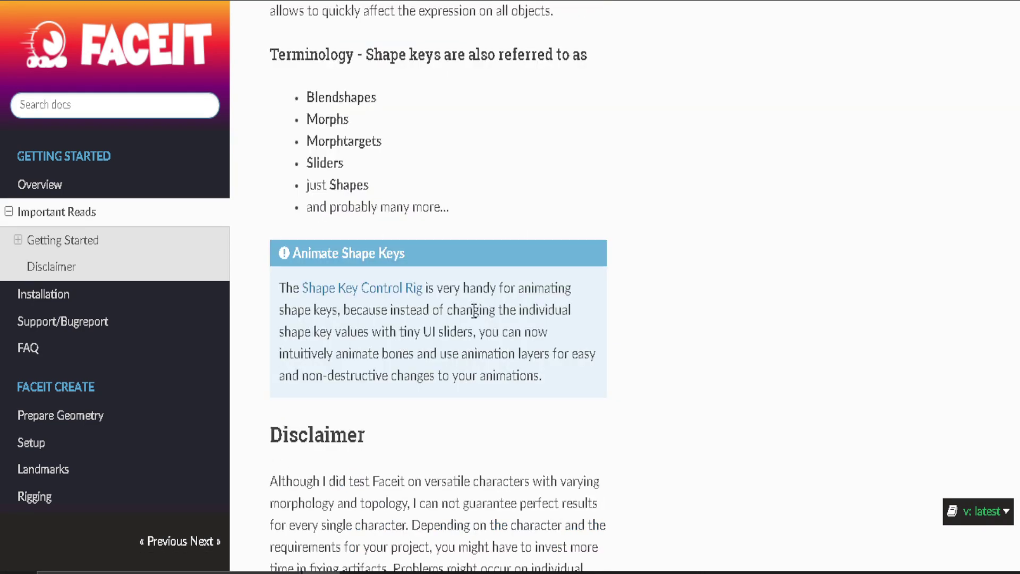
pyautogui.scroll(3, 474, 311)
pyautogui.click(148, 425)
pyautogui.scroll(-20, 567, 246)
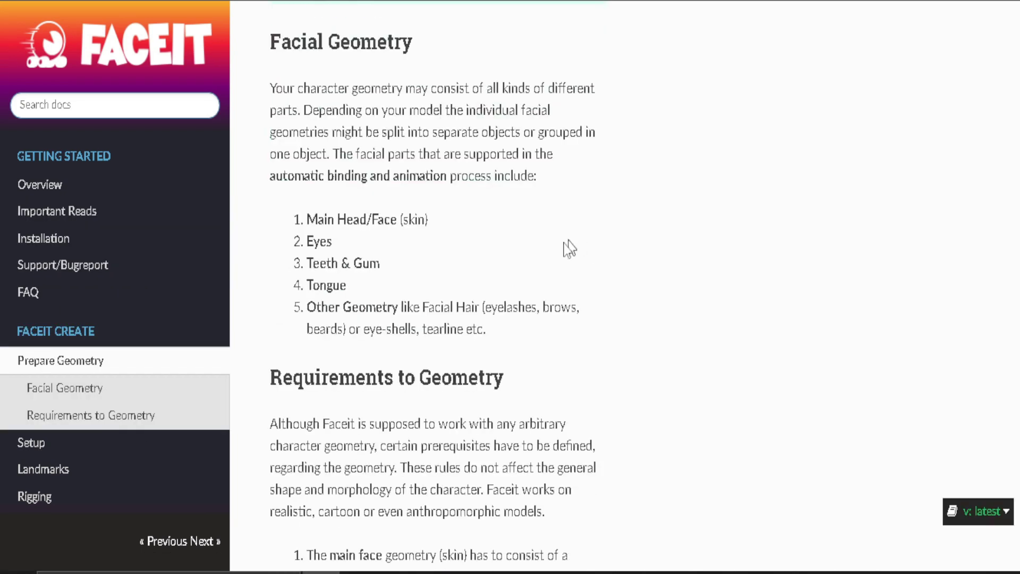
pyautogui.scroll(-6, 510, 274)
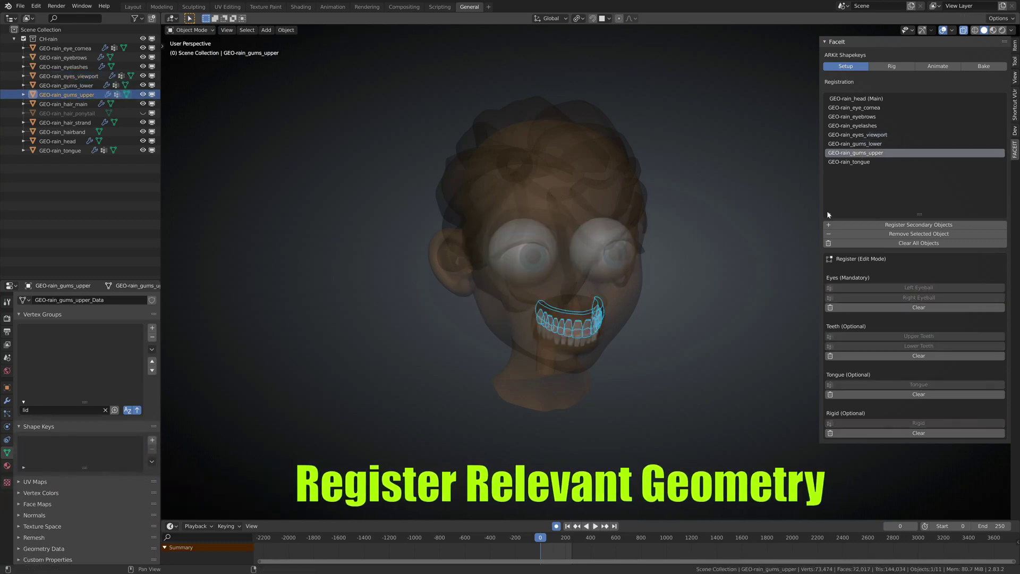
# - Register the tongue mesh, then generate and project the facial landmarks onto the head
pyautogui.click(849, 161)
pyautogui.click(856, 385)
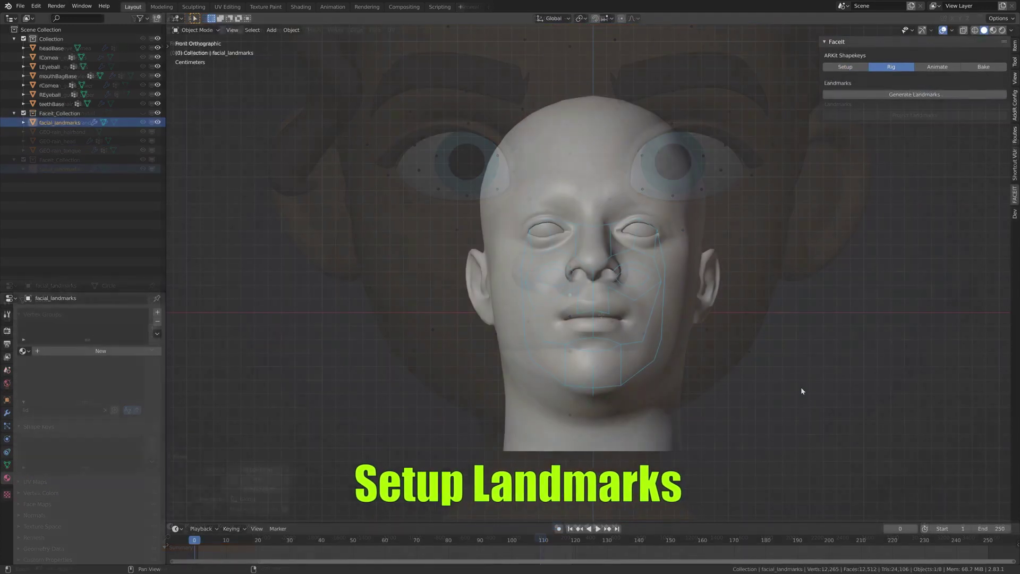
pyautogui.click(914, 94)
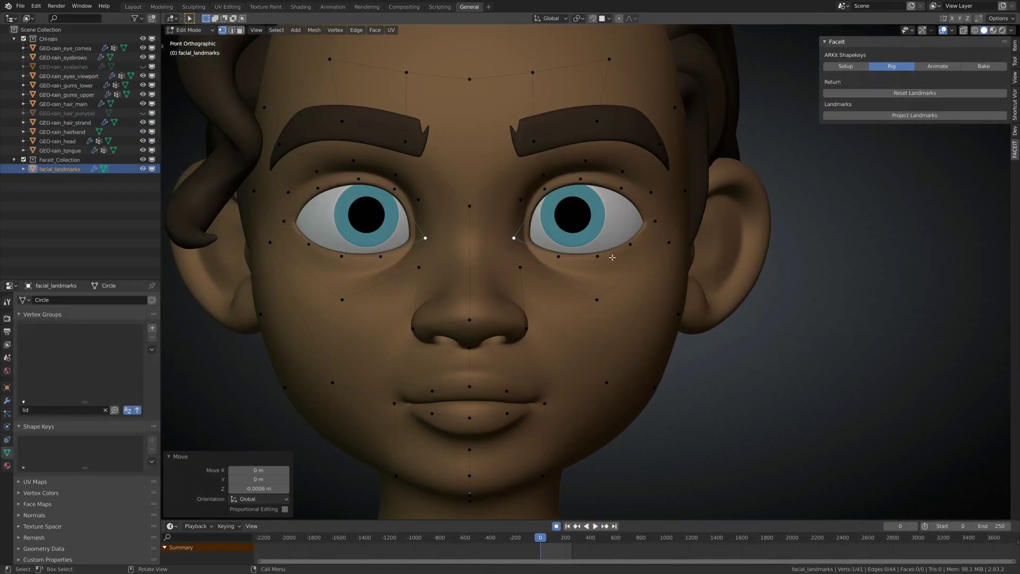
pyautogui.click(914, 115)
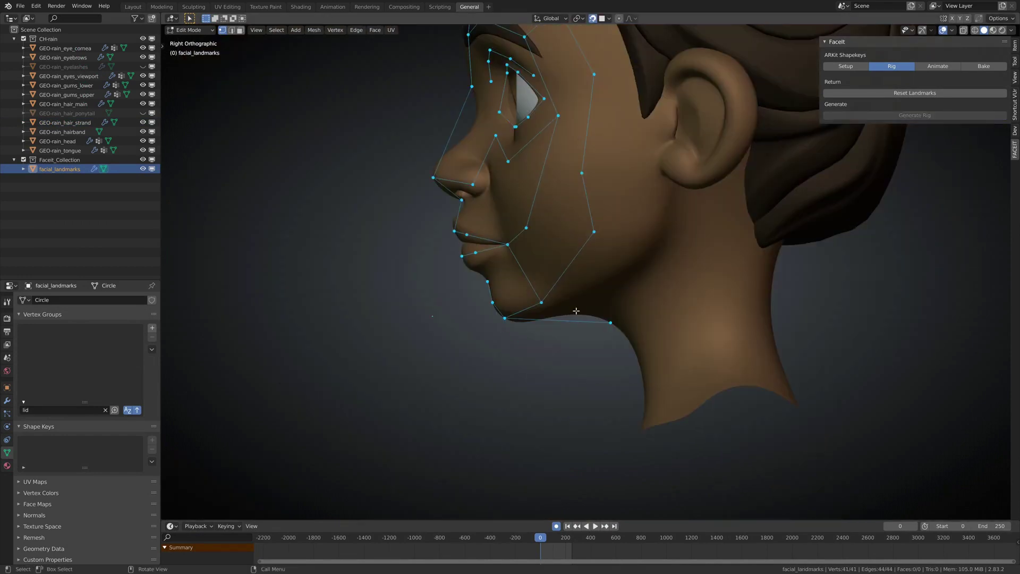
pyautogui.press('Tab')
pyautogui.moveTo(594, 90); pyautogui.dragTo(662, 283, button='middle')
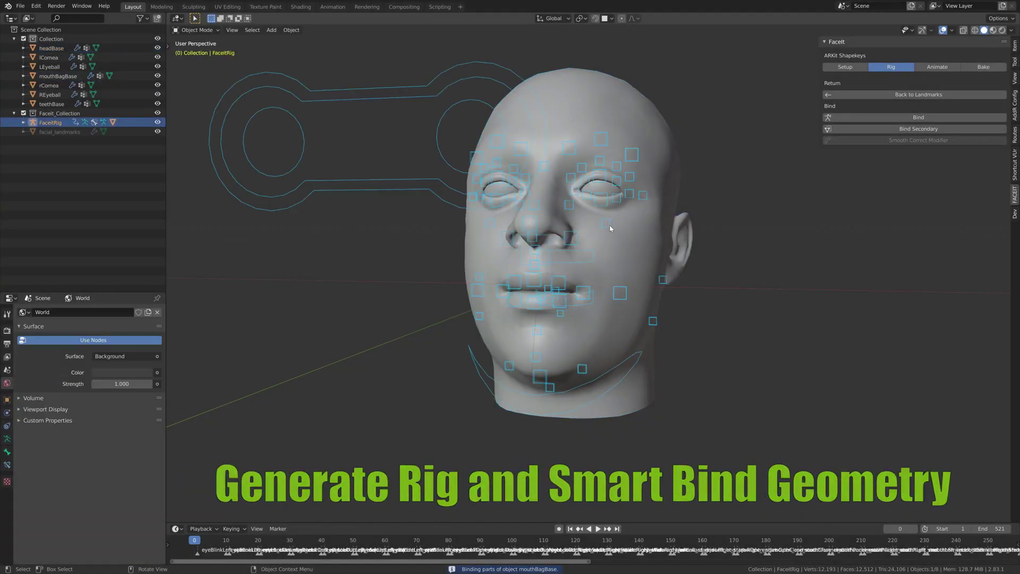
# - Preview the generated ARKit expressions, stepping down the list to mouthFrownRight
pyautogui.click(938, 67)
pyautogui.click(855, 124)
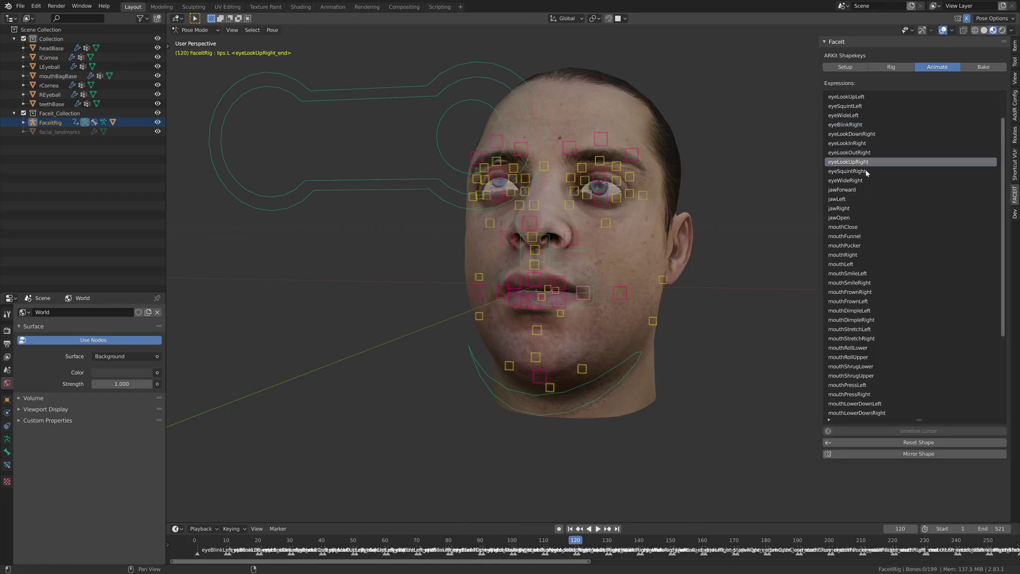
pyautogui.moveTo(867, 173); pyautogui.dragTo(870, 302)
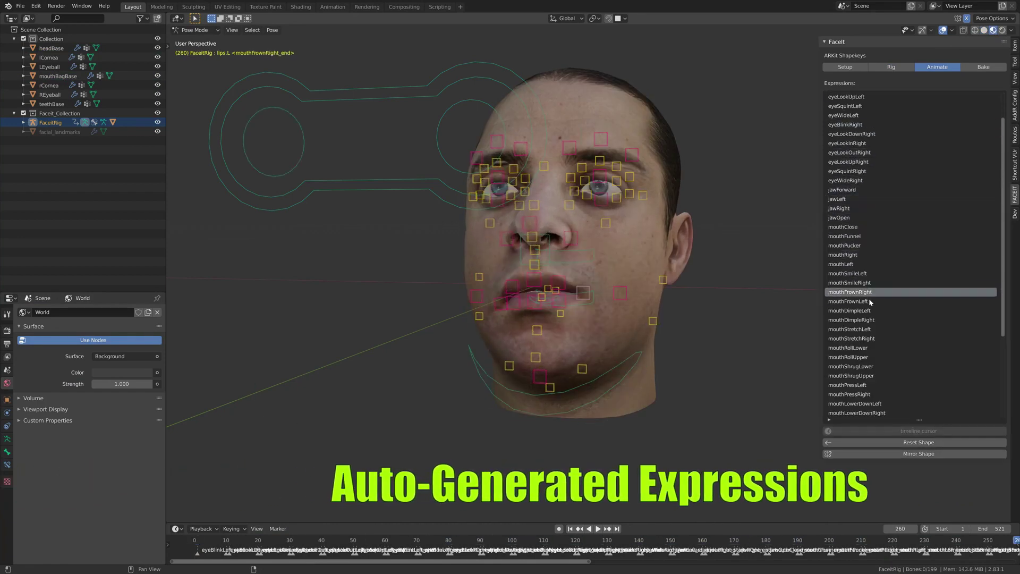
pyautogui.moveTo(873, 341)
pyautogui.mouseDown()
pyautogui.moveTo(884, 360)
pyautogui.moveTo(880, 247)
pyautogui.moveTo(880, 346)
pyautogui.mouseUp()
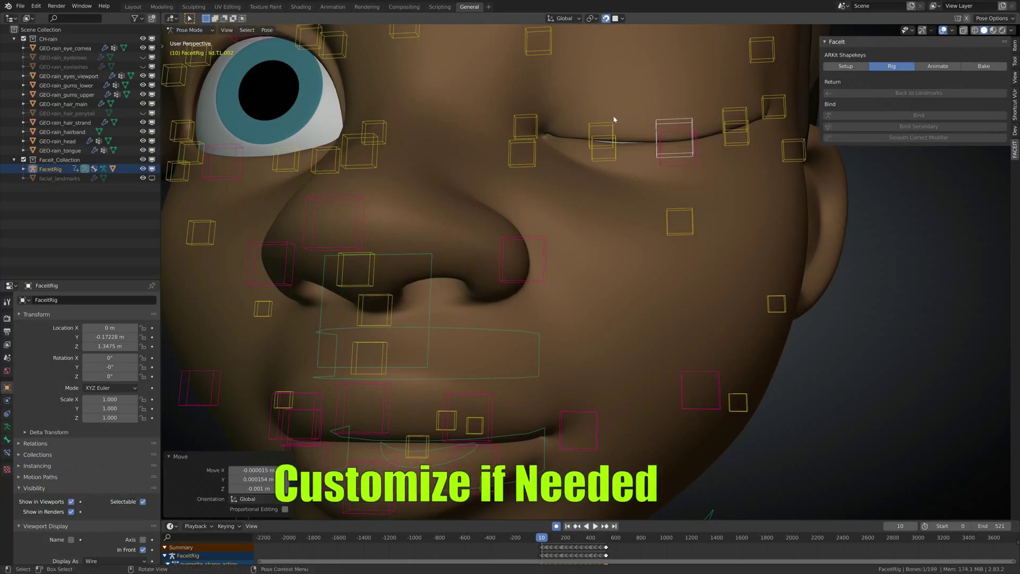
pyautogui.scroll(-3, 629, 383)
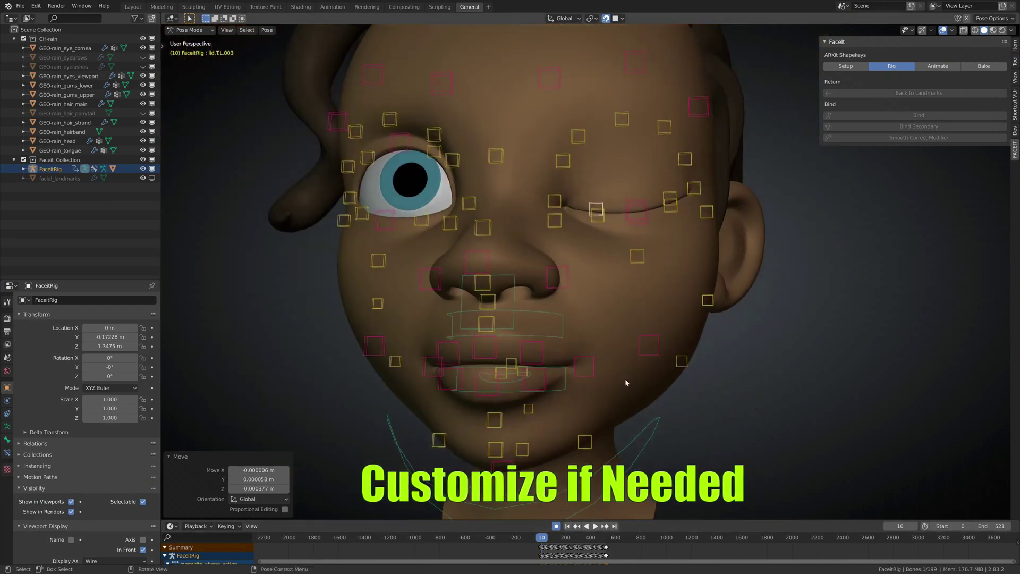
# - Show the eyeBlinkRight expression from the list and view the head from the front
pyautogui.click(933, 67)
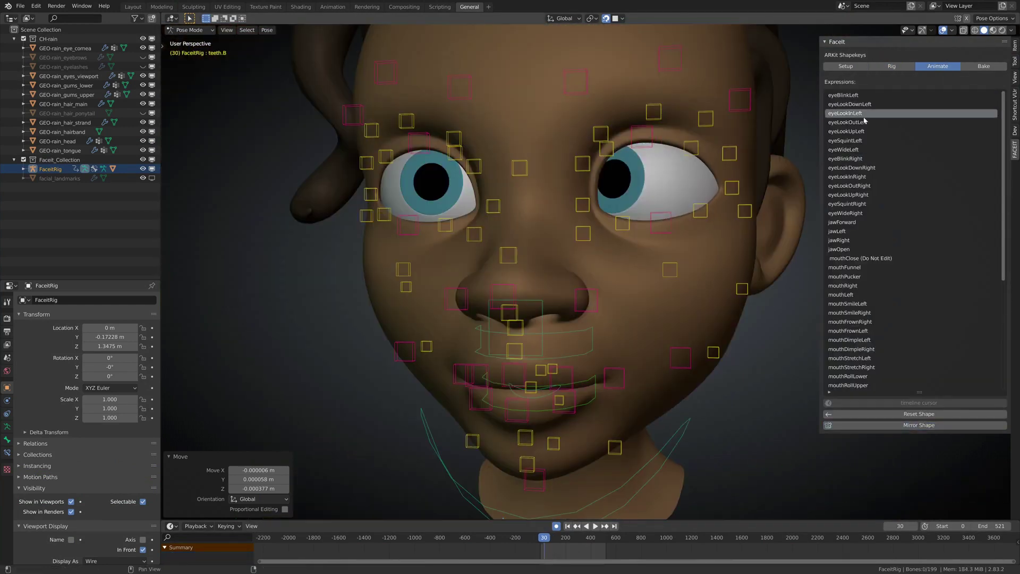
pyautogui.click(839, 249)
pyautogui.scroll(-4, 685, 336)
pyautogui.scroll(2, 715, 352)
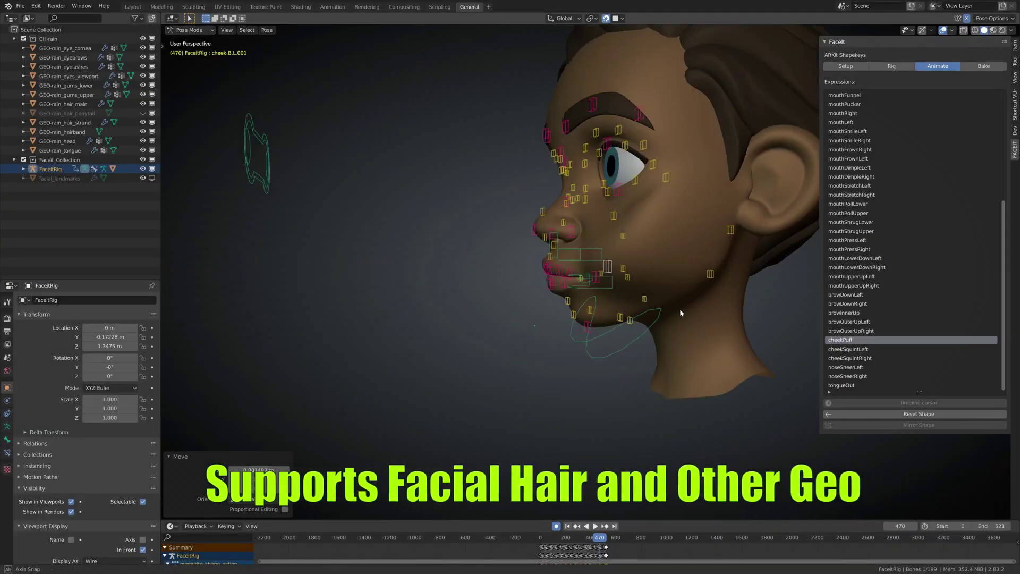
pyautogui.moveTo(685, 269); pyautogui.dragTo(661, 289, button='middle')
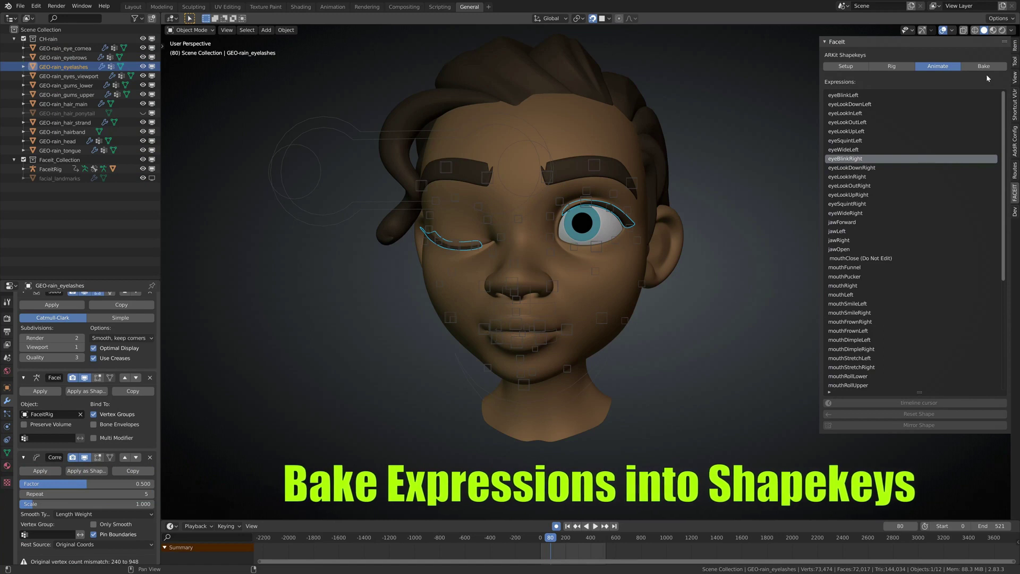
# - Bake the ARKit shape keys, reorder them to FaceCap order, and enable scene simplification
pyautogui.click(987, 69)
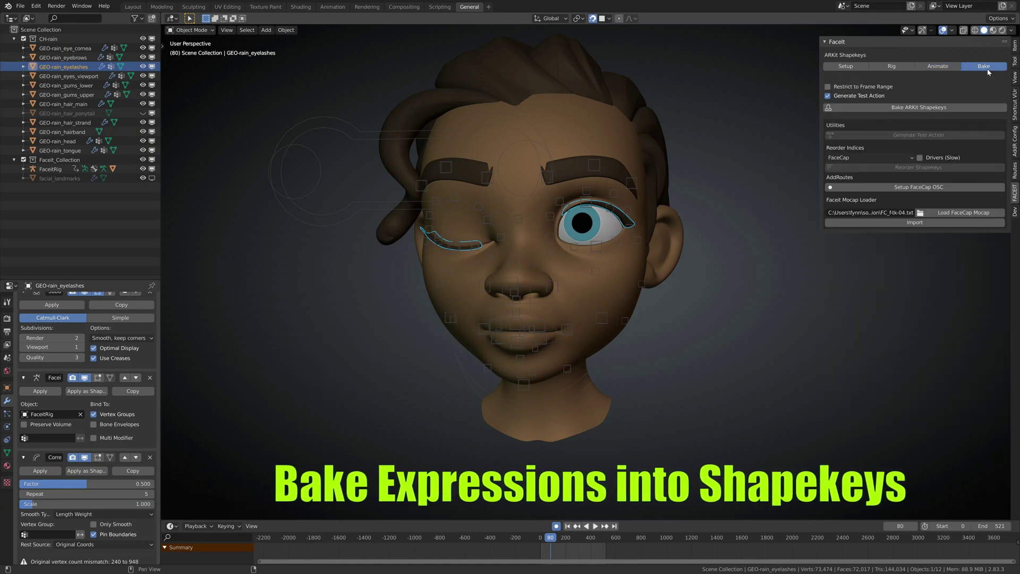
pyautogui.click(959, 108)
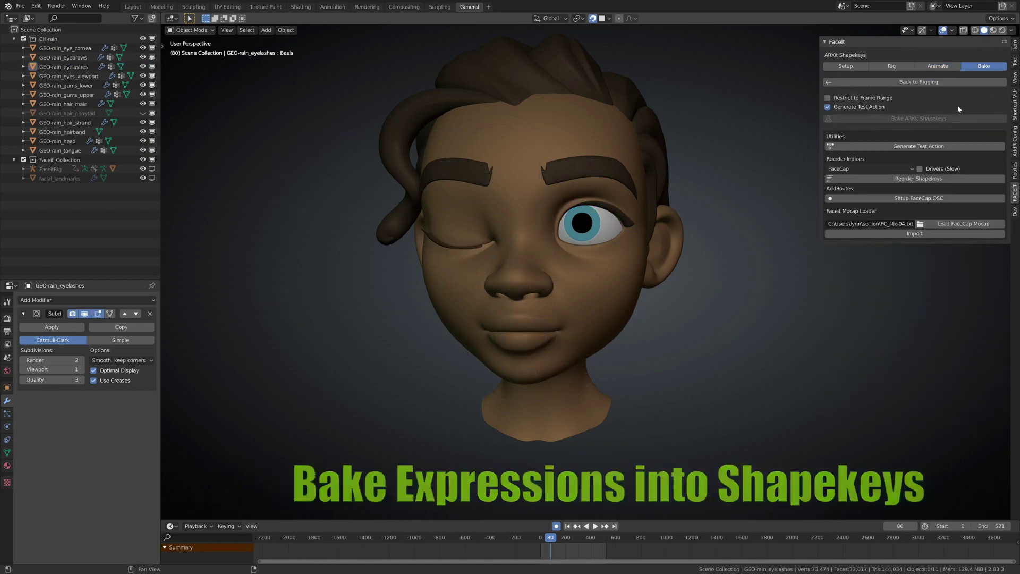
pyautogui.click(890, 179)
pyautogui.click(6, 317)
pyautogui.click(28, 452)
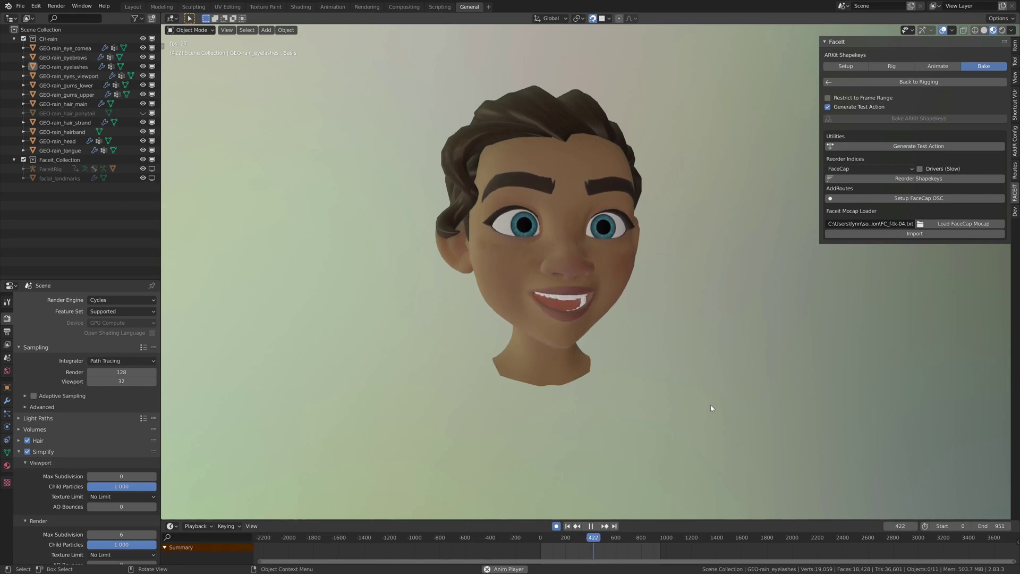
# - Stop playback and return from the baked shape keys to the rig's expressions list
pyautogui.press('space')
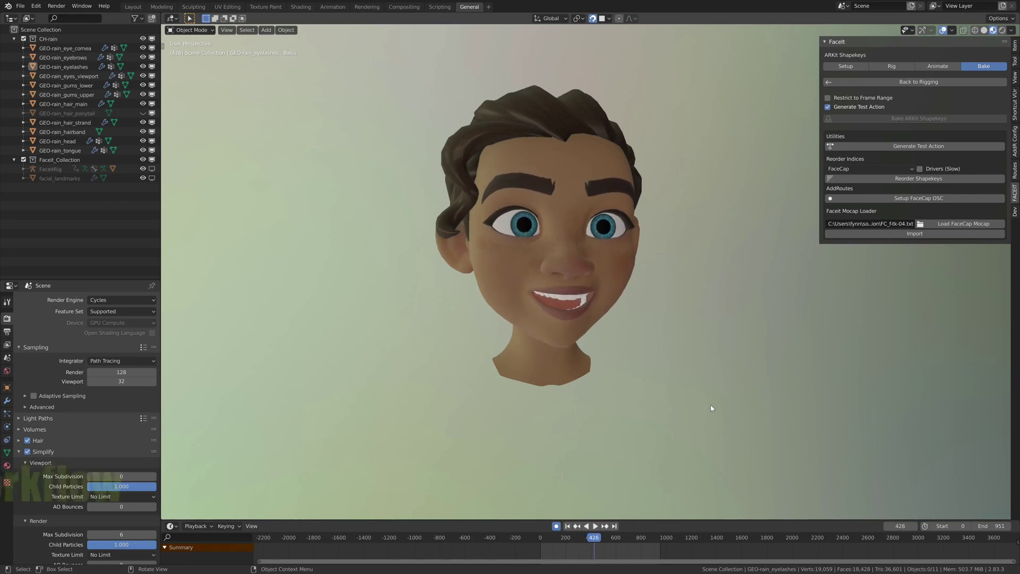
pyautogui.click(943, 82)
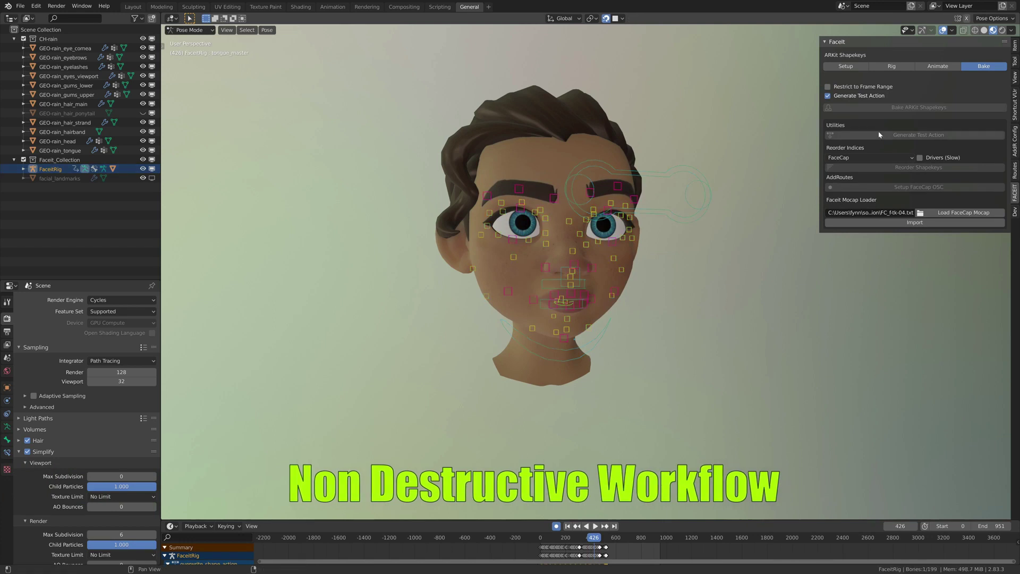
pyautogui.click(938, 65)
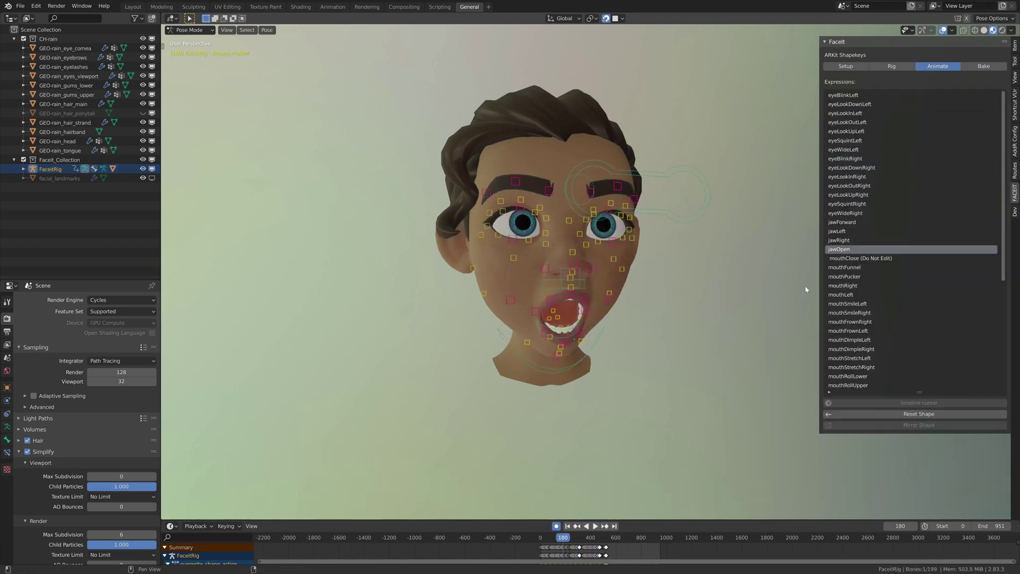
pyautogui.scroll(5, 805, 289)
# - Check the head mesh's modifier stack, then re-bake the edited expressions into shape keys
pyautogui.click(891, 66)
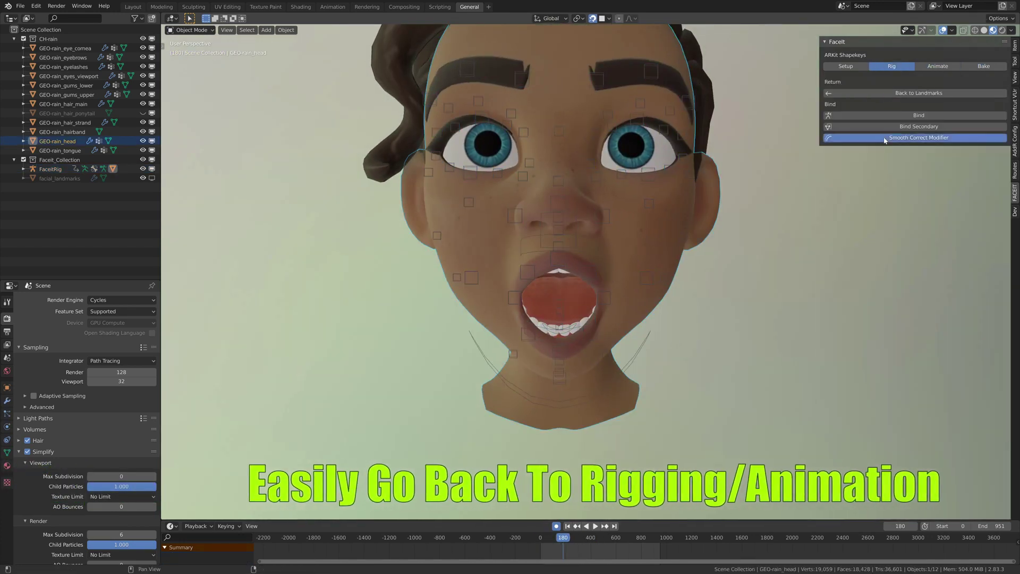
pyautogui.click(8, 401)
pyautogui.click(933, 66)
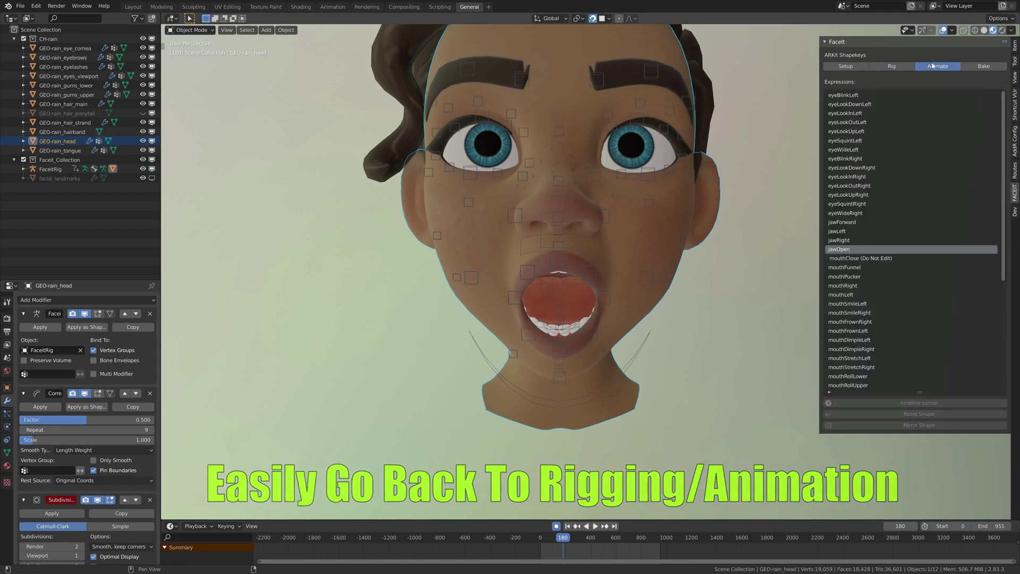
pyautogui.click(975, 69)
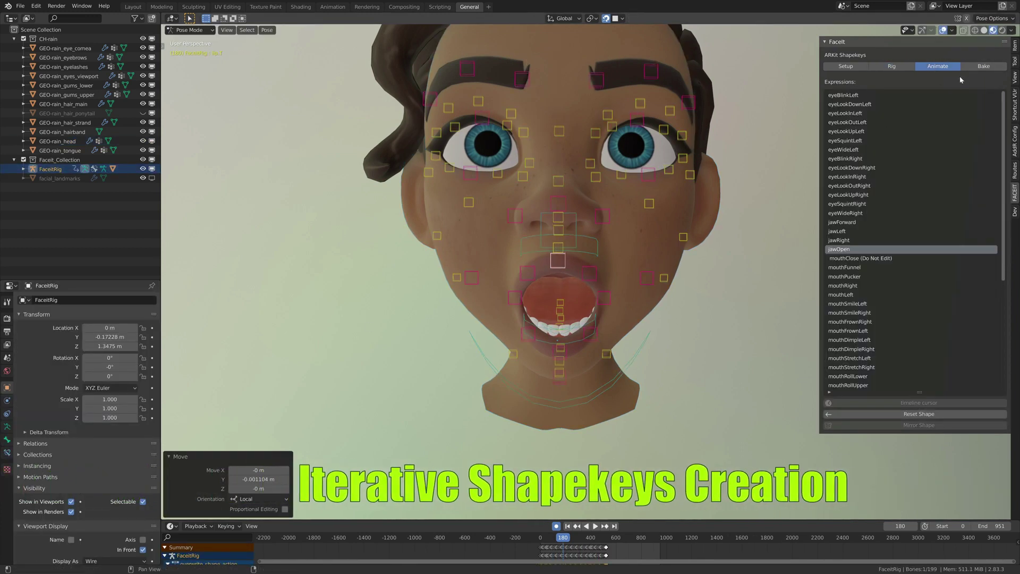
pyautogui.click(918, 108)
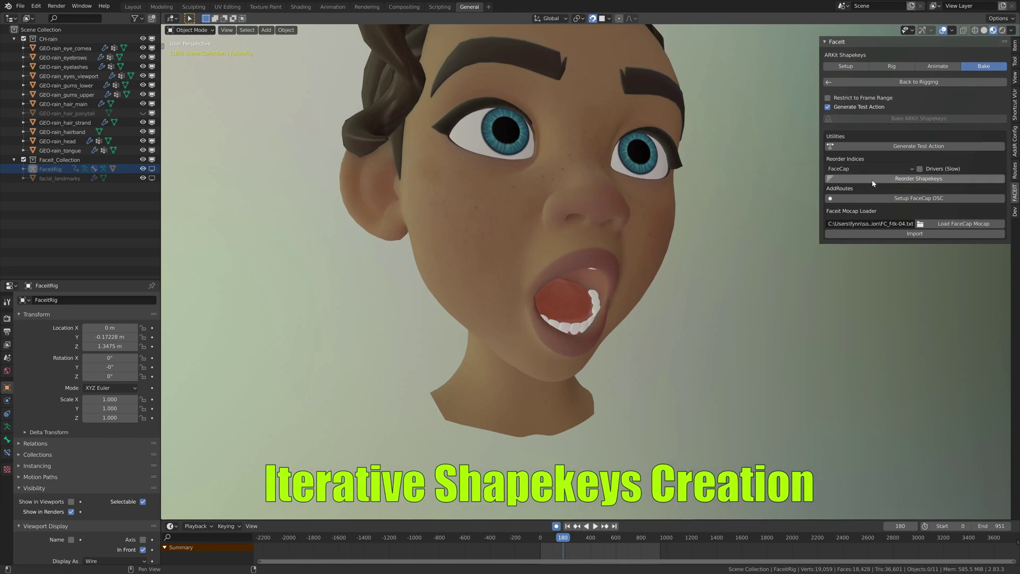